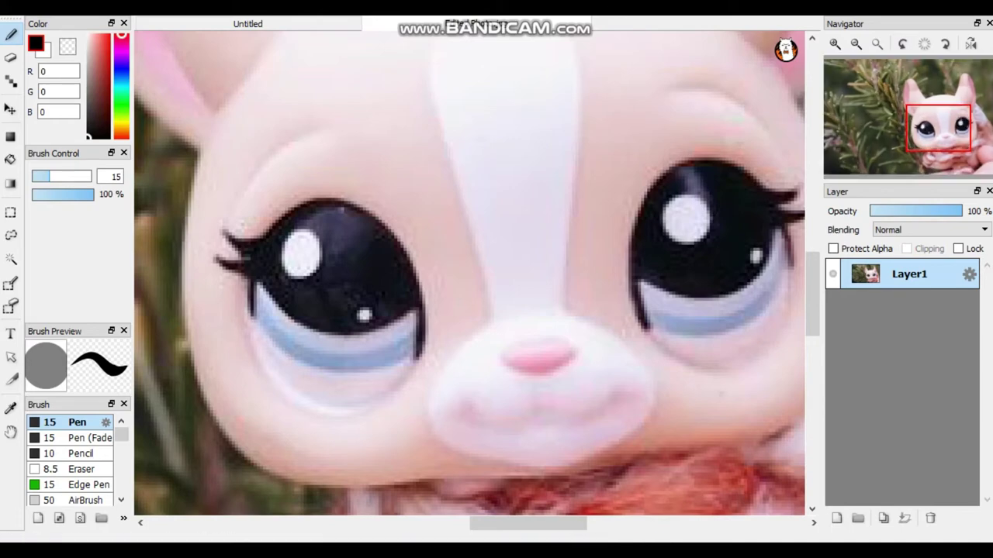
# Step: Erase both of the toy's eyes from the photo layer with a 23 px Eraser, keeping the upper lash lines
pyautogui.scroll(-1, 490, 462)
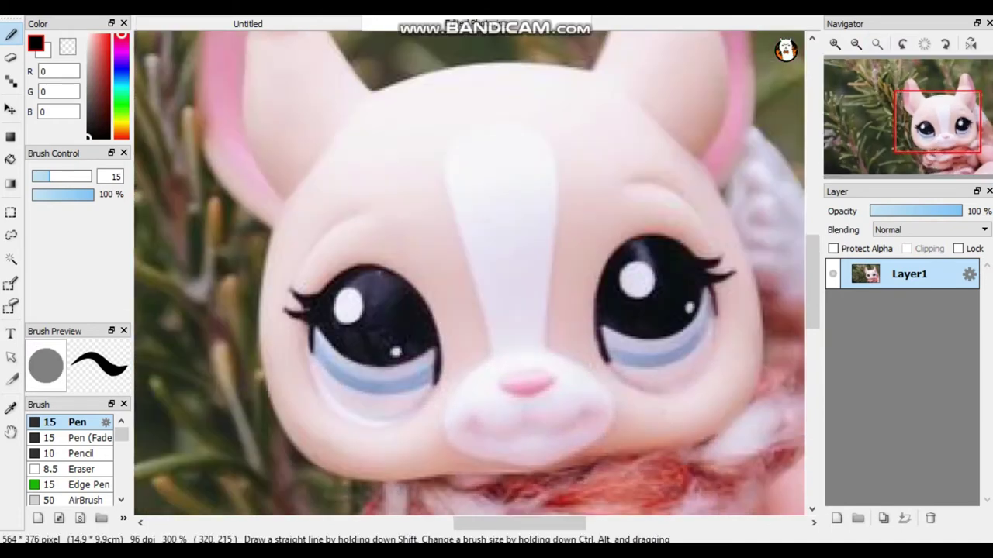
pyautogui.click(81, 469)
pyautogui.moveTo(356, 329)
pyautogui.mouseDown()
pyautogui.moveTo(366, 345)
pyautogui.moveTo(355, 364)
pyautogui.moveTo(367, 357)
pyautogui.moveTo(366, 335)
pyautogui.moveTo(423, 330)
pyautogui.moveTo(360, 333)
pyautogui.moveTo(378, 339)
pyautogui.moveTo(370, 358)
pyautogui.moveTo(353, 341)
pyautogui.moveTo(359, 363)
pyautogui.mouseUp()
pyautogui.moveTo(364, 342)
pyautogui.keyDown('ctrl'); pyautogui.keyDown('alt'); pyautogui.mouseDown()
pyautogui.moveTo(417, 343)
pyautogui.moveTo(369, 361)
pyautogui.moveTo(354, 333)
pyautogui.moveTo(373, 364)
pyautogui.moveTo(353, 332)
pyautogui.moveTo(387, 349)
pyautogui.moveTo(345, 341)
pyautogui.moveTo(371, 346)
pyautogui.moveTo(362, 307)
pyautogui.moveTo(387, 335)
pyautogui.moveTo(411, 314)
pyautogui.moveTo(407, 388)
pyautogui.moveTo(360, 400)
pyautogui.moveTo(326, 364)
pyautogui.mouseUp(); pyautogui.keyUp('alt'); pyautogui.keyUp('ctrl')
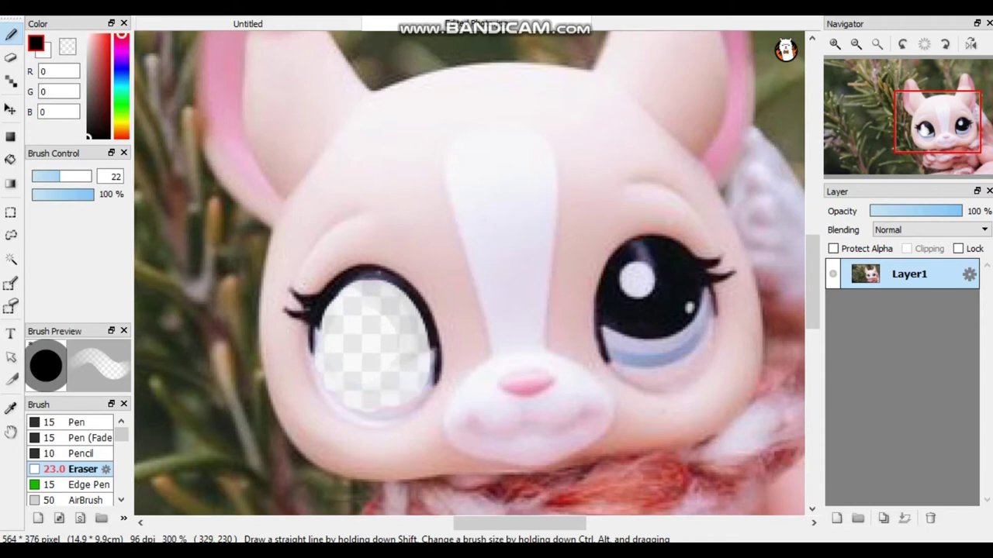
pyautogui.moveTo(399, 310); pyautogui.dragTo(415, 345)
pyautogui.moveTo(318, 372)
pyautogui.mouseDown()
pyautogui.moveTo(309, 337)
pyautogui.moveTo(330, 299)
pyautogui.moveTo(399, 291)
pyautogui.moveTo(415, 357)
pyautogui.moveTo(371, 390)
pyautogui.moveTo(372, 419)
pyautogui.mouseUp()
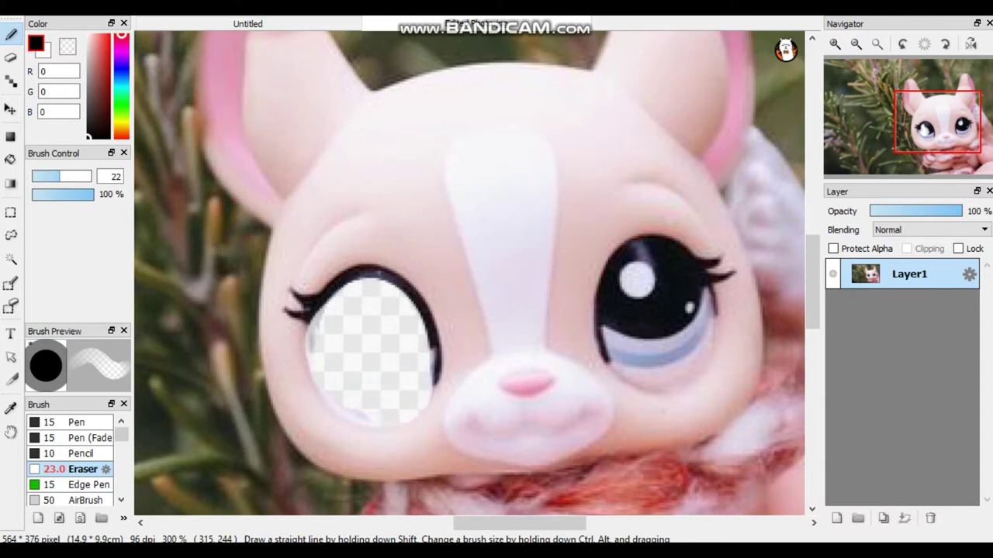
pyautogui.moveTo(311, 330); pyautogui.dragTo(310, 399)
pyautogui.moveTo(436, 404)
pyautogui.mouseDown()
pyautogui.moveTo(434, 353)
pyautogui.moveTo(397, 288)
pyautogui.moveTo(320, 322)
pyautogui.moveTo(322, 307)
pyautogui.mouseUp()
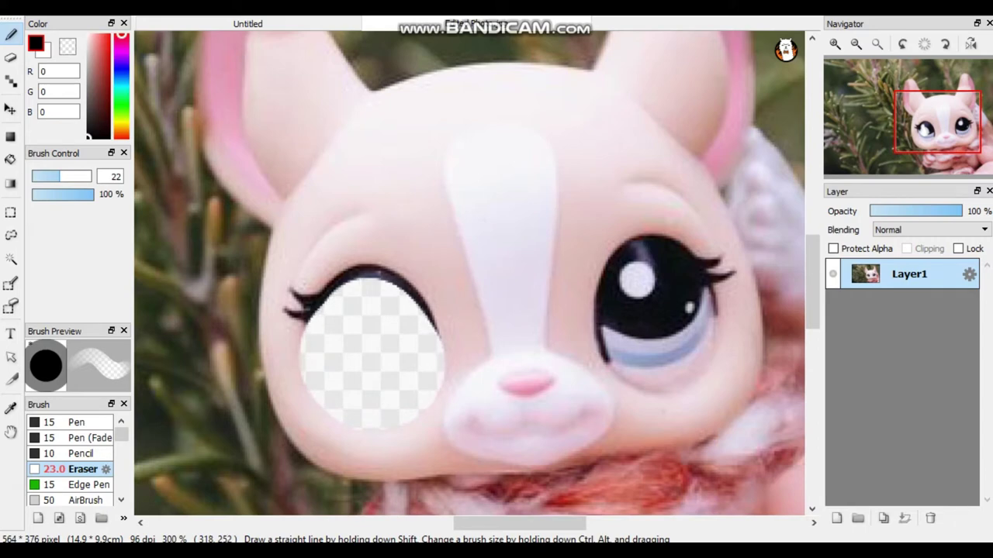
pyautogui.moveTo(648, 279)
pyautogui.mouseDown()
pyautogui.moveTo(659, 349)
pyautogui.moveTo(666, 355)
pyautogui.moveTo(685, 321)
pyautogui.moveTo(615, 349)
pyautogui.moveTo(655, 372)
pyautogui.moveTo(690, 337)
pyautogui.moveTo(689, 303)
pyautogui.moveTo(666, 280)
pyautogui.moveTo(639, 275)
pyautogui.moveTo(616, 314)
pyautogui.mouseUp()
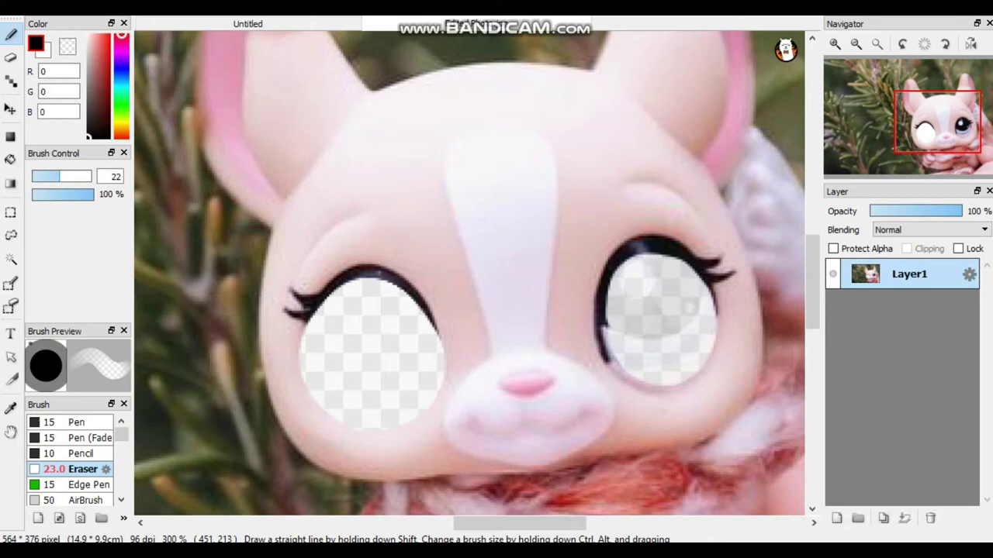
pyautogui.moveTo(617, 357)
pyautogui.mouseDown()
pyautogui.moveTo(621, 306)
pyautogui.moveTo(674, 257)
pyautogui.moveTo(686, 333)
pyautogui.moveTo(651, 330)
pyautogui.moveTo(609, 372)
pyautogui.moveTo(659, 388)
pyautogui.moveTo(714, 333)
pyautogui.moveTo(718, 298)
pyautogui.mouseUp()
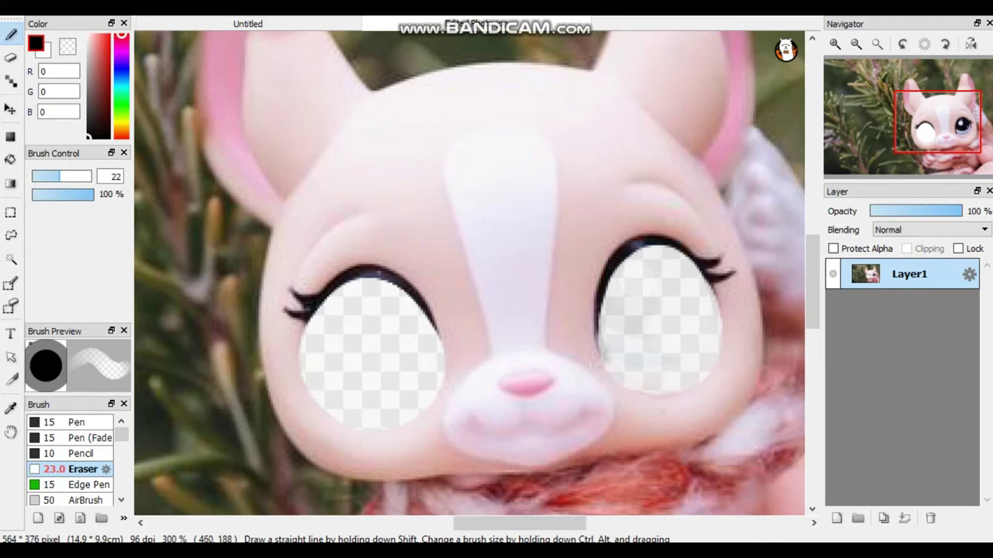
# Step: Add an empty layer beneath the photo layer and set up the Pen in medium blue (RGB 104, 156, 191)
pyautogui.click(836, 518)
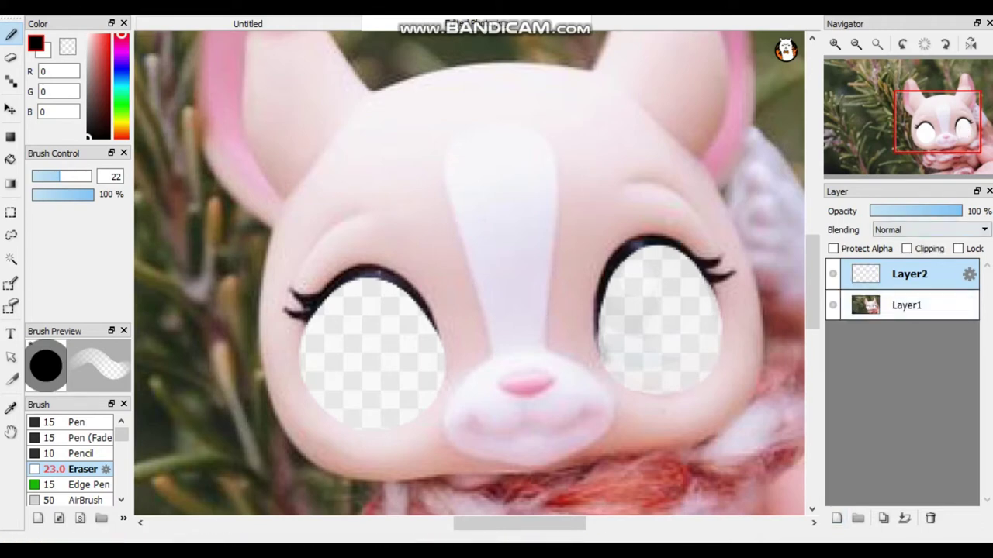
pyautogui.moveTo(909, 275); pyautogui.dragTo(909, 316)
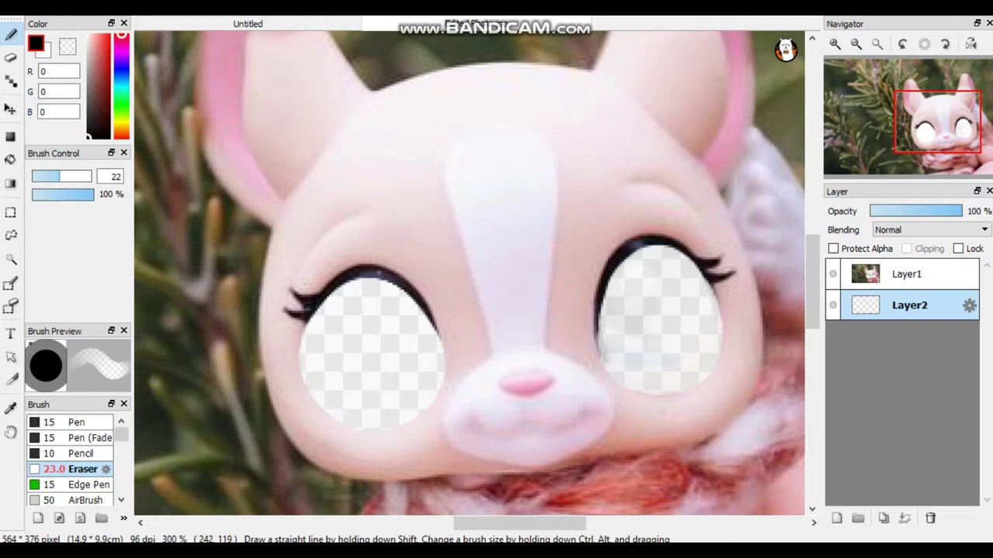
pyautogui.moveTo(121, 83); pyautogui.dragTo(89, 50)
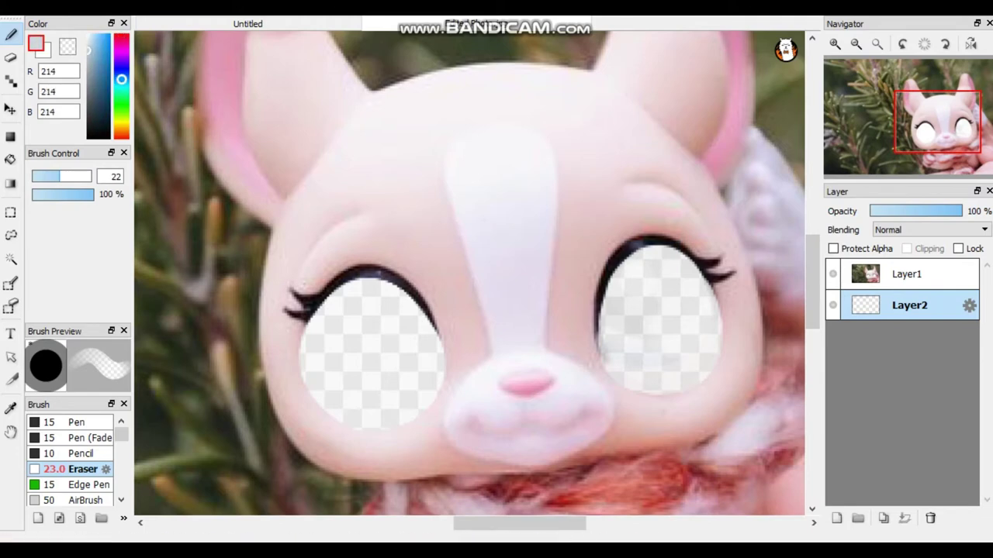
pyautogui.click(98, 60)
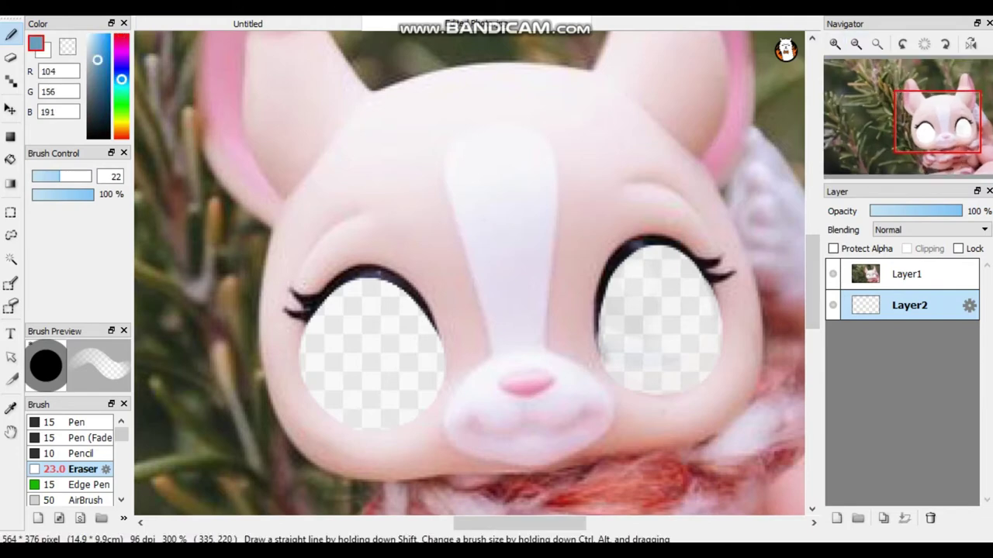
pyautogui.press(']')
pyautogui.press(']')
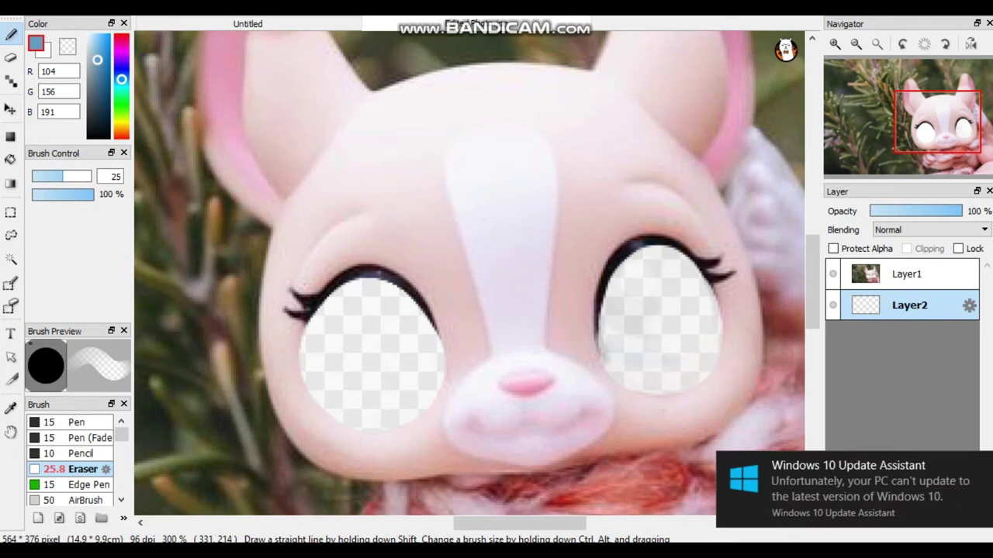
pyautogui.moveTo(348, 308); pyautogui.dragTo(355, 334)
pyautogui.click(77, 423)
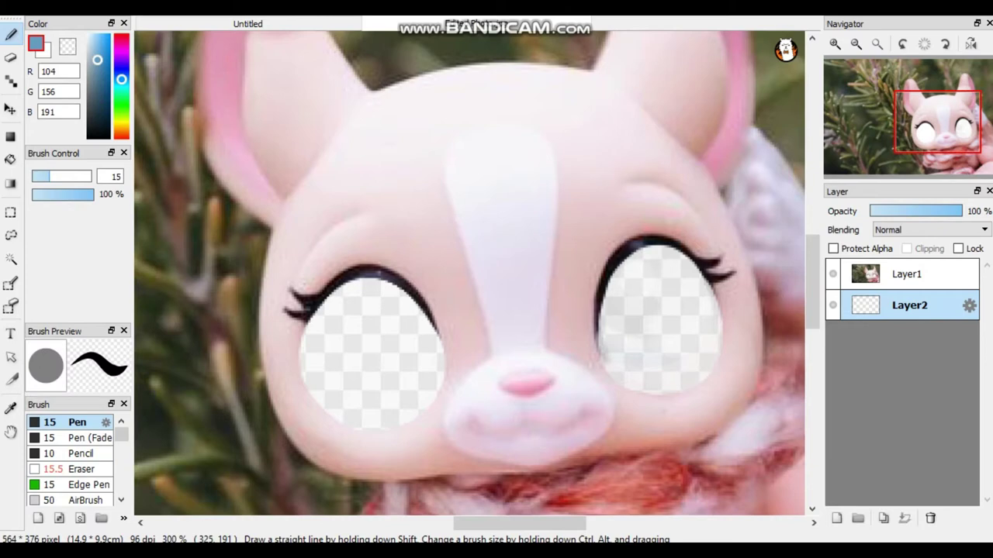
# Step: Paint a blue iris inside the left eye opening with the Pen at about 40 px
pyautogui.moveTo(361, 297)
pyautogui.mouseDown()
pyautogui.moveTo(365, 322)
pyautogui.moveTo(388, 326)
pyautogui.moveTo(378, 288)
pyautogui.moveTo(473, 284)
pyautogui.mouseUp()
pyautogui.moveTo(390, 288); pyautogui.dragTo(420, 286)
pyautogui.moveTo(390, 323)
pyautogui.mouseDown()
pyautogui.moveTo(419, 328)
pyautogui.moveTo(353, 301)
pyautogui.moveTo(349, 320)
pyautogui.moveTo(372, 351)
pyautogui.moveTo(360, 355)
pyautogui.moveTo(415, 356)
pyautogui.mouseUp()
pyautogui.moveTo(392, 303); pyautogui.dragTo(478, 301)
pyautogui.moveTo(358, 304)
pyautogui.mouseDown()
pyautogui.moveTo(397, 360)
pyautogui.moveTo(405, 348)
pyautogui.moveTo(356, 358)
pyautogui.mouseUp()
pyautogui.moveTo(345, 407); pyautogui.dragTo(431, 395)
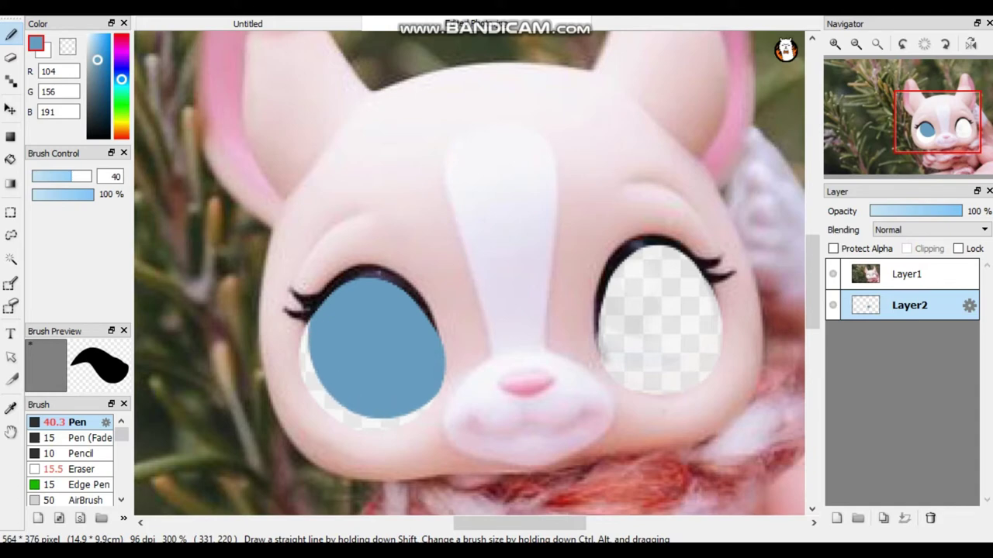
# Step: Try the same blue in the right eye opening, undo the uneven strokes, and repaint rounded irises in both eyes
pyautogui.moveTo(612, 349)
pyautogui.mouseDown()
pyautogui.moveTo(657, 346)
pyautogui.moveTo(666, 329)
pyautogui.moveTo(628, 330)
pyautogui.moveTo(640, 290)
pyautogui.moveTo(641, 332)
pyautogui.moveTo(664, 290)
pyautogui.moveTo(670, 344)
pyautogui.mouseUp()
pyautogui.hotkey('ctrl', 'z')
pyautogui.hotkey('ctrl', 'z')
pyautogui.moveTo(621, 304)
pyautogui.mouseDown()
pyautogui.moveTo(669, 304)
pyautogui.moveTo(650, 288)
pyautogui.mouseUp()
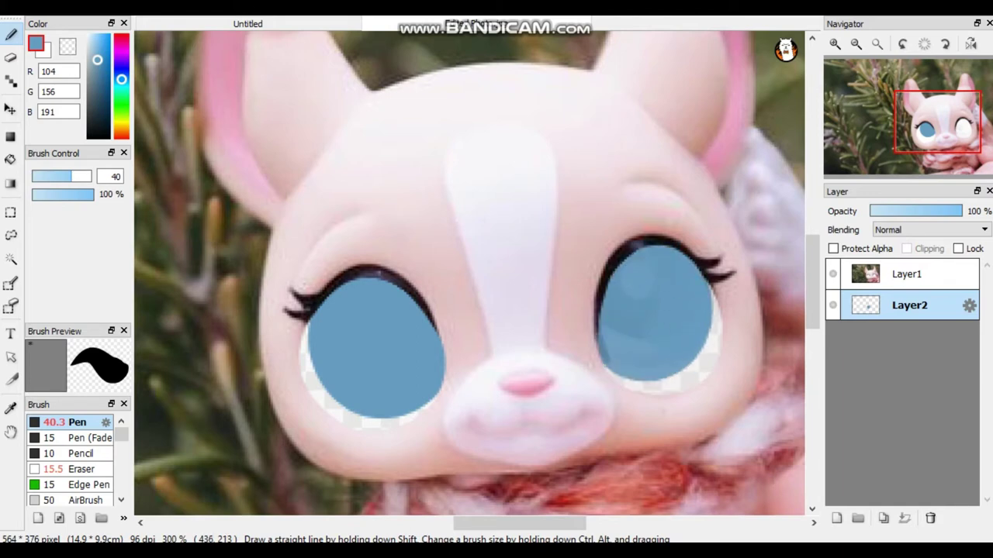
pyautogui.moveTo(629, 326)
pyautogui.mouseDown()
pyautogui.moveTo(673, 305)
pyautogui.moveTo(667, 329)
pyautogui.moveTo(632, 342)
pyautogui.mouseUp()
pyautogui.hotkey('ctrl', 'z')
pyautogui.hotkey('ctrl', 'z')
pyautogui.hotkey('ctrl', 'z')
pyautogui.hotkey('ctrl', 'z')
pyautogui.hotkey('ctrl', 'z')
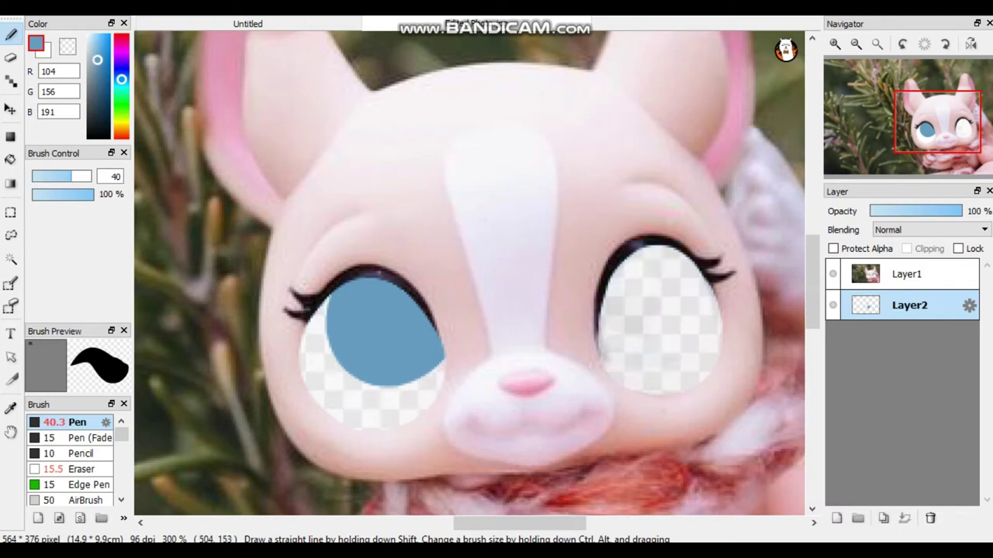
pyautogui.hotkey('ctrl', 'z')
pyautogui.hotkey('ctrl', 'z')
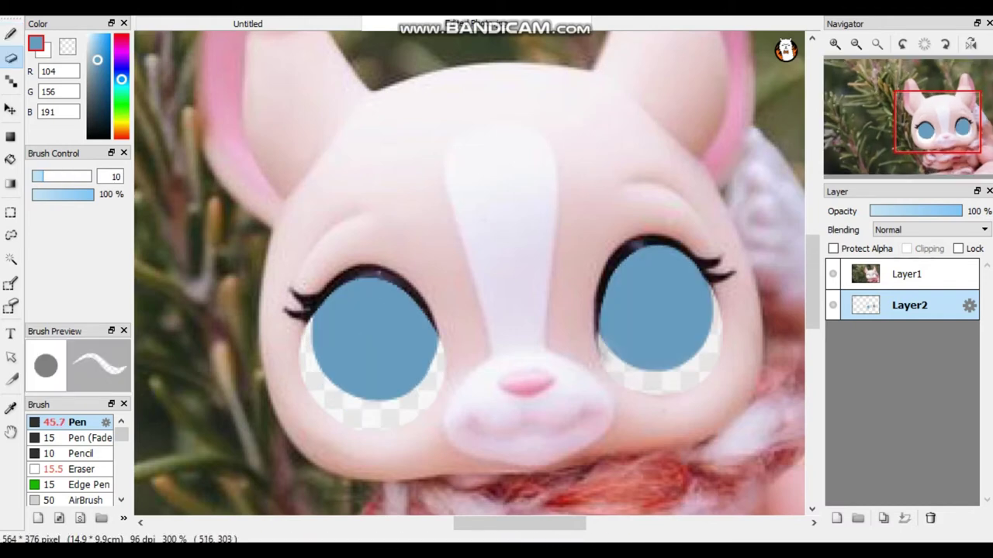
# Step: On a new layer above the irises, paint smaller ovals of lighter blue (RGB 149, 191, 220) inside both eyes
pyautogui.click(836, 518)
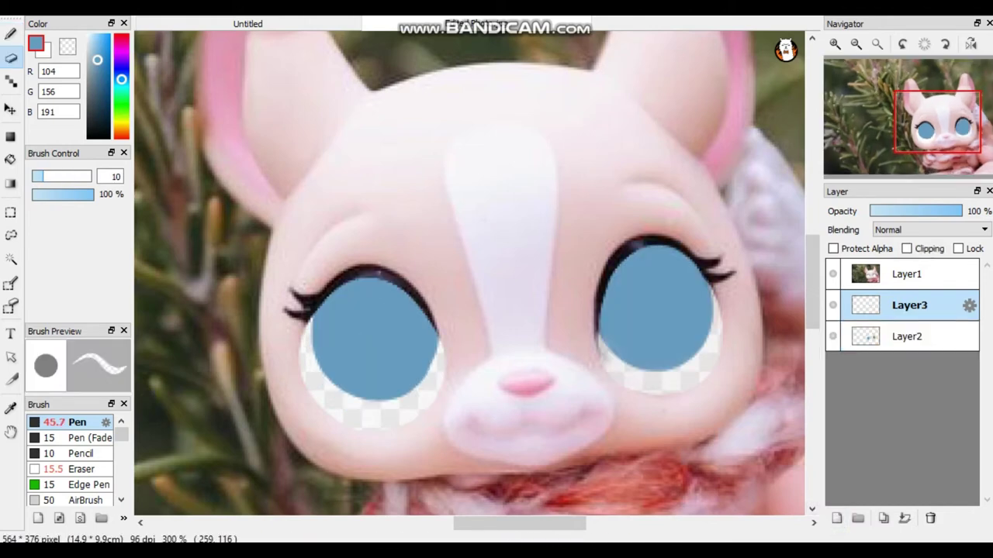
pyautogui.moveTo(98, 56); pyautogui.dragTo(95, 48)
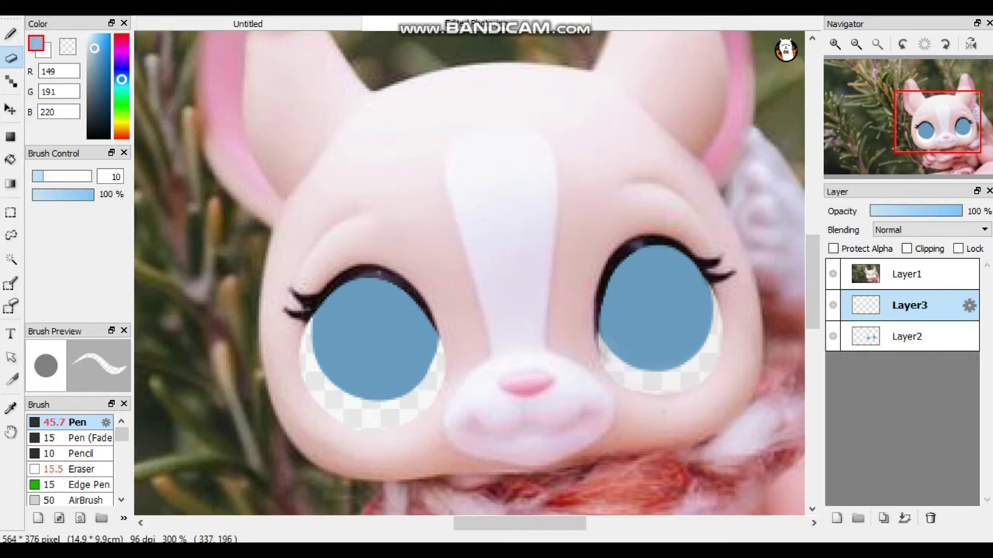
pyautogui.press(']')
pyautogui.press(']')
pyautogui.press('b')
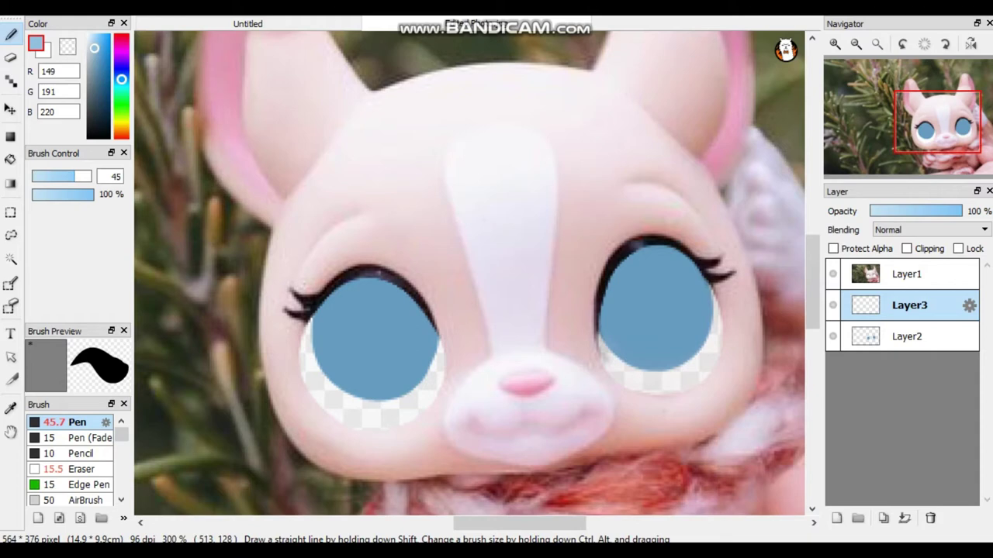
pyautogui.click(832, 274)
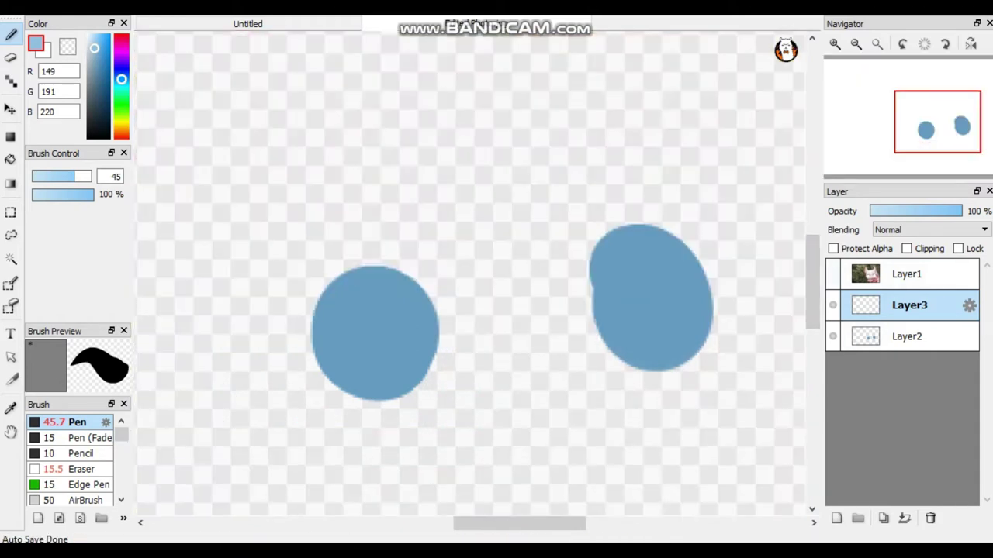
pyautogui.click(832, 274)
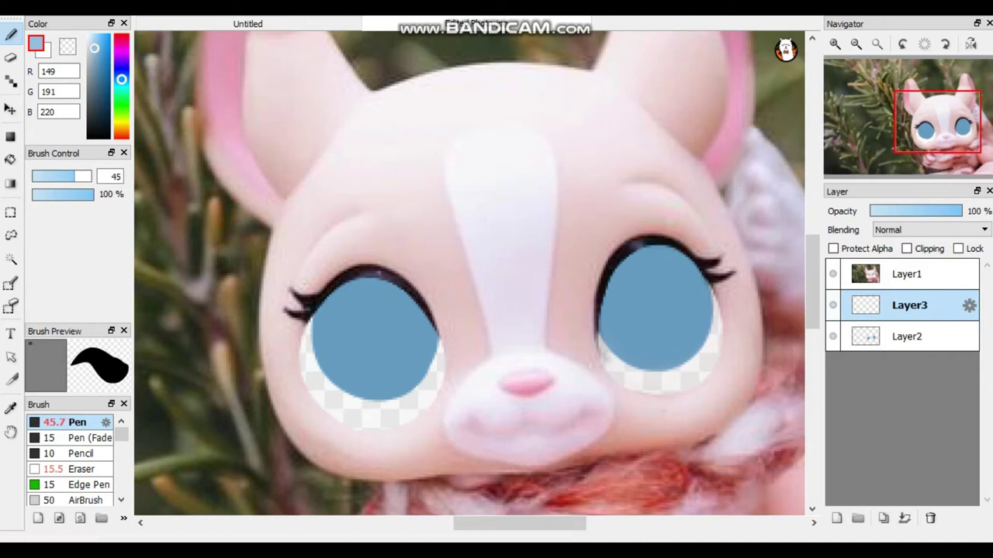
pyautogui.moveTo(371, 305)
pyautogui.mouseDown()
pyautogui.moveTo(377, 322)
pyautogui.moveTo(367, 319)
pyautogui.moveTo(387, 330)
pyautogui.moveTo(381, 297)
pyautogui.moveTo(381, 308)
pyautogui.mouseUp()
pyautogui.hotkey('ctrl', 'z')
pyautogui.hotkey('ctrl', 'z')
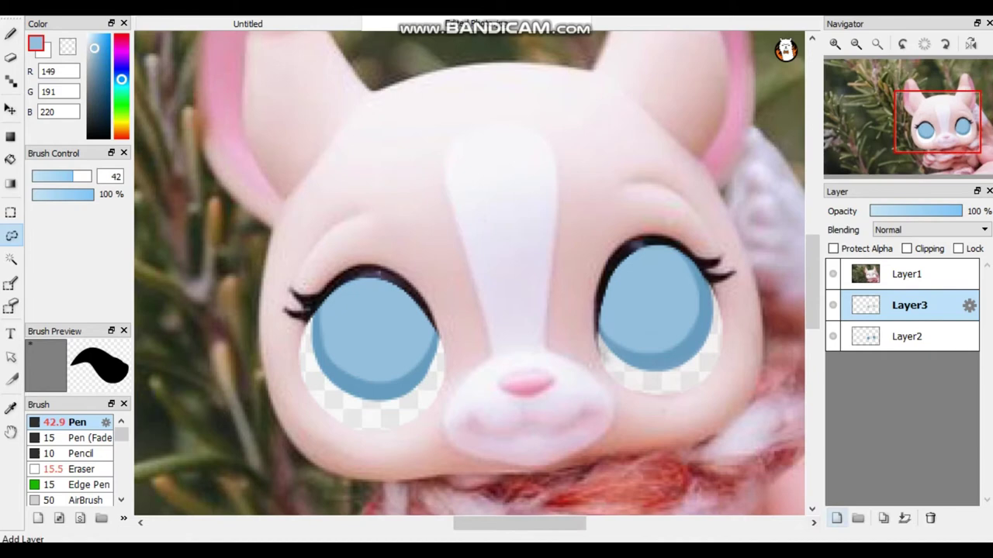
# Step: On a new layer, shade the sides of the left iris in dark blue (RGB 59, 97, 123) with the 50 px AirBrush
pyautogui.click(836, 518)
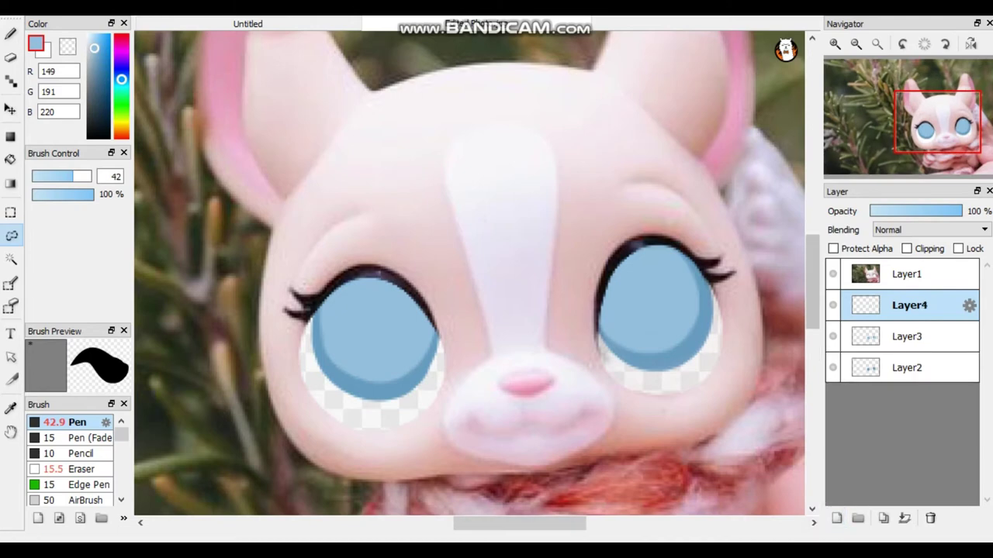
pyautogui.moveTo(97, 67); pyautogui.dragTo(92, 86)
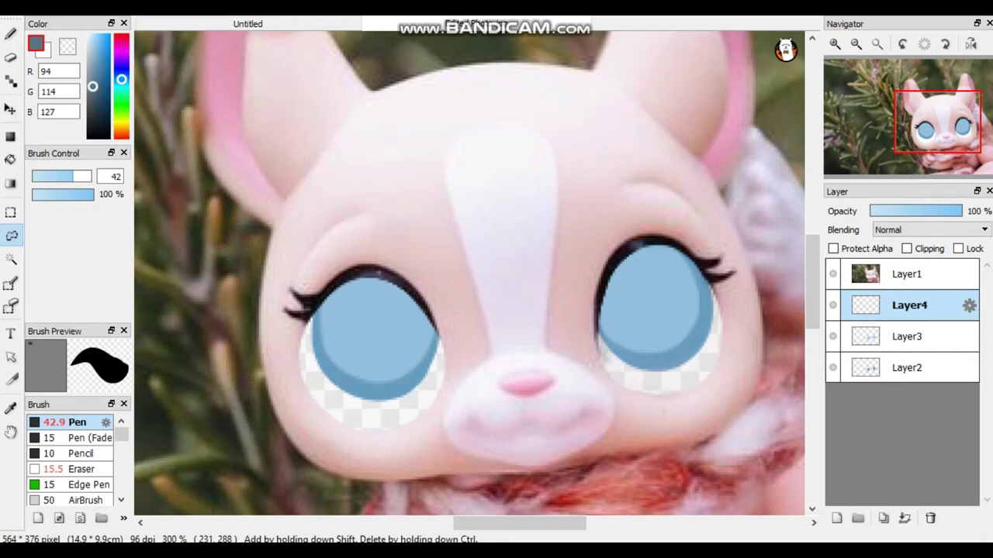
pyautogui.scroll(-1, 121, 434)
pyautogui.click(106, 479)
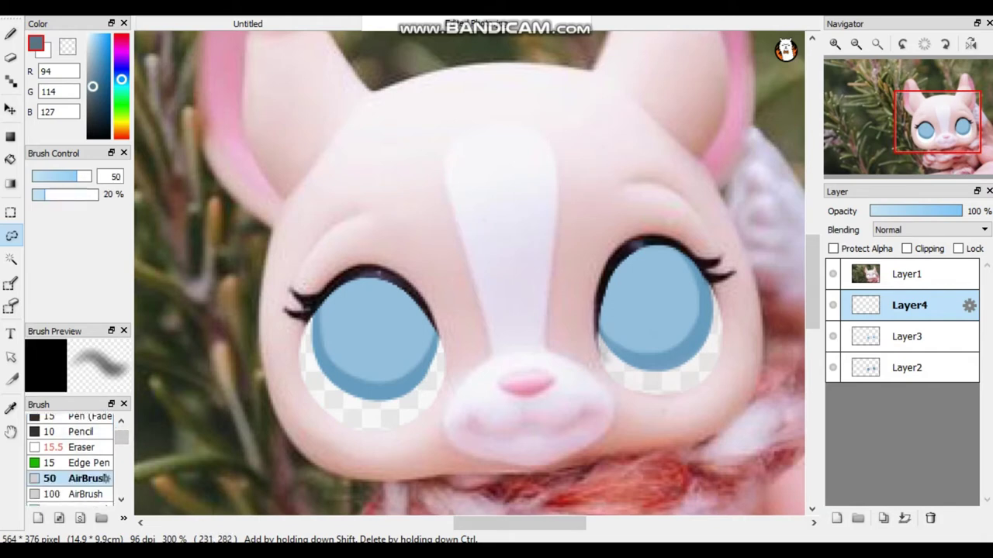
pyautogui.click(10, 34)
pyautogui.moveTo(346, 284)
pyautogui.mouseDown()
pyautogui.moveTo(319, 332)
pyautogui.moveTo(353, 284)
pyautogui.moveTo(330, 400)
pyautogui.mouseUp()
pyautogui.moveTo(94, 87); pyautogui.dragTo(98, 88)
pyautogui.moveTo(339, 257)
pyautogui.mouseDown()
pyautogui.moveTo(341, 402)
pyautogui.moveTo(326, 395)
pyautogui.moveTo(346, 403)
pyautogui.moveTo(346, 271)
pyautogui.mouseUp()
pyautogui.moveTo(413, 276)
pyautogui.mouseDown()
pyautogui.moveTo(436, 325)
pyautogui.moveTo(435, 380)
pyautogui.moveTo(432, 367)
pyautogui.moveTo(445, 385)
pyautogui.mouseUp()
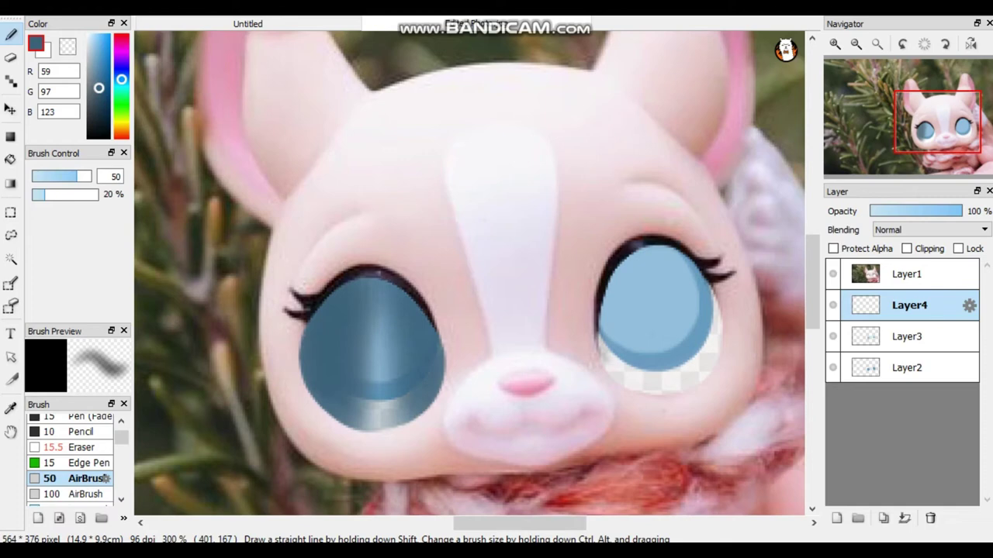
# Step: Airbrush the same dark blue along the sides of the right iris and brighten the middle of both irises
pyautogui.moveTo(599, 275)
pyautogui.mouseDown()
pyautogui.moveTo(600, 341)
pyautogui.moveTo(619, 295)
pyautogui.mouseUp()
pyautogui.moveTo(644, 256)
pyautogui.mouseDown()
pyautogui.moveTo(628, 388)
pyautogui.moveTo(643, 272)
pyautogui.moveTo(694, 279)
pyautogui.moveTo(698, 380)
pyautogui.mouseUp()
pyautogui.moveTo(701, 262)
pyautogui.mouseDown()
pyautogui.moveTo(702, 374)
pyautogui.moveTo(678, 260)
pyautogui.mouseUp()
pyautogui.press('z')
pyautogui.moveTo(379, 291)
pyautogui.mouseDown()
pyautogui.moveTo(378, 380)
pyautogui.moveTo(369, 275)
pyautogui.moveTo(371, 341)
pyautogui.mouseUp()
pyautogui.moveTo(659, 256)
pyautogui.mouseDown()
pyautogui.moveTo(682, 387)
pyautogui.moveTo(628, 256)
pyautogui.mouseUp()
# Step: Erase the dark blue shading that spills past the lower edges of the irises
pyautogui.press('e')
pyautogui.moveTo(694, 376)
pyautogui.mouseDown()
pyautogui.moveTo(713, 353)
pyautogui.moveTo(674, 388)
pyautogui.moveTo(718, 329)
pyautogui.moveTo(651, 384)
pyautogui.moveTo(613, 369)
pyautogui.mouseUp()
pyautogui.moveTo(717, 318); pyautogui.dragTo(718, 332)
pyautogui.moveTo(613, 364); pyautogui.dragTo(602, 348)
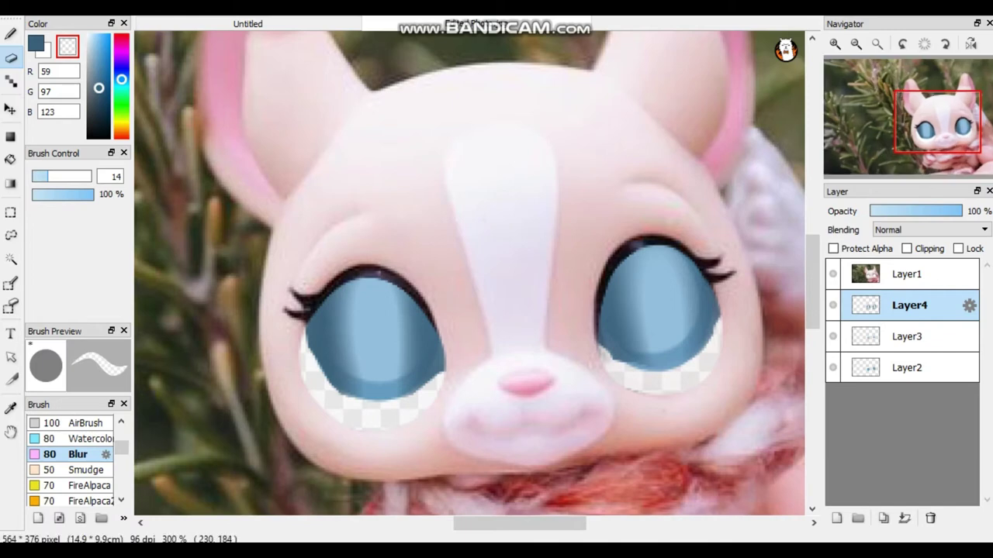
# Step: Soften the dark shading in both irises with the 80 px Blur brush at intensity 100
pyautogui.click(35, 44)
pyautogui.press('b')
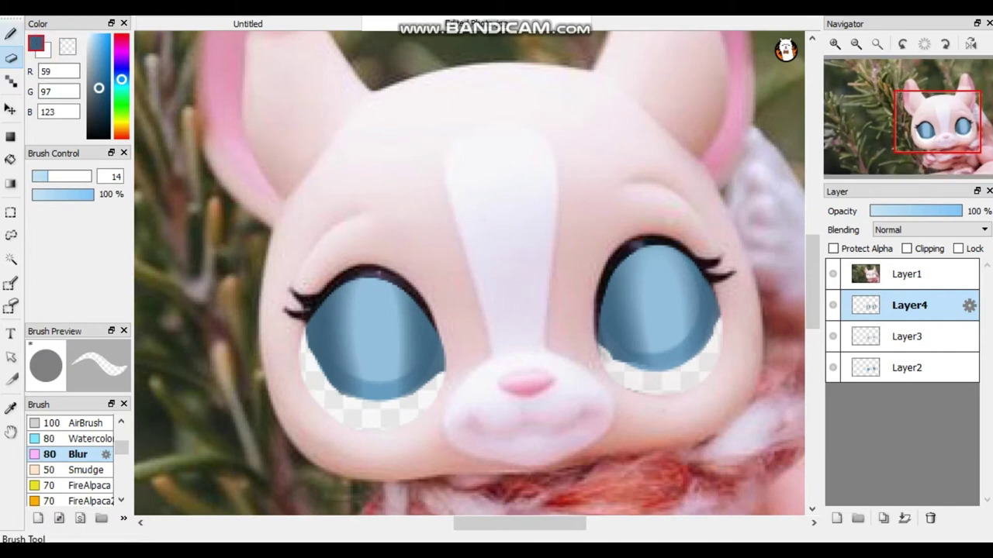
pyautogui.moveTo(358, 285); pyautogui.dragTo(378, 347)
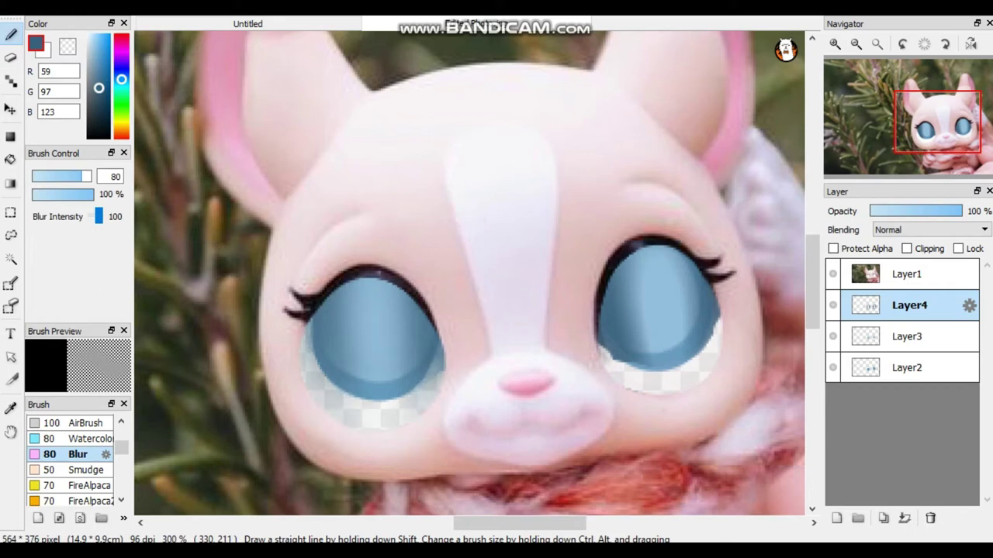
pyautogui.moveTo(696, 304)
pyautogui.mouseDown()
pyautogui.moveTo(659, 310)
pyautogui.moveTo(661, 326)
pyautogui.mouseUp()
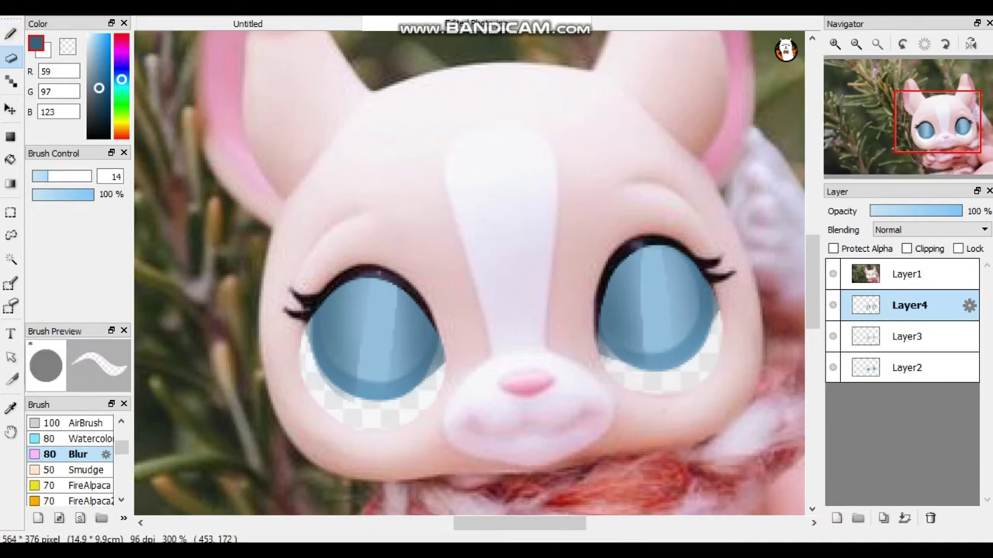
pyautogui.click(11, 34)
pyautogui.moveTo(380, 303)
pyautogui.mouseDown()
pyautogui.moveTo(380, 345)
pyautogui.moveTo(437, 369)
pyautogui.mouseUp()
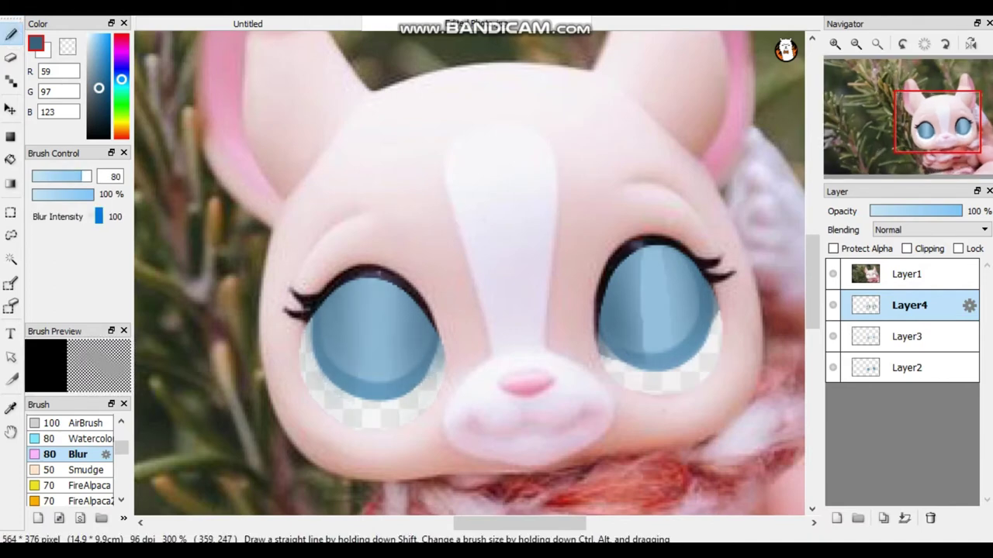
pyautogui.moveTo(656, 260); pyautogui.dragTo(620, 353)
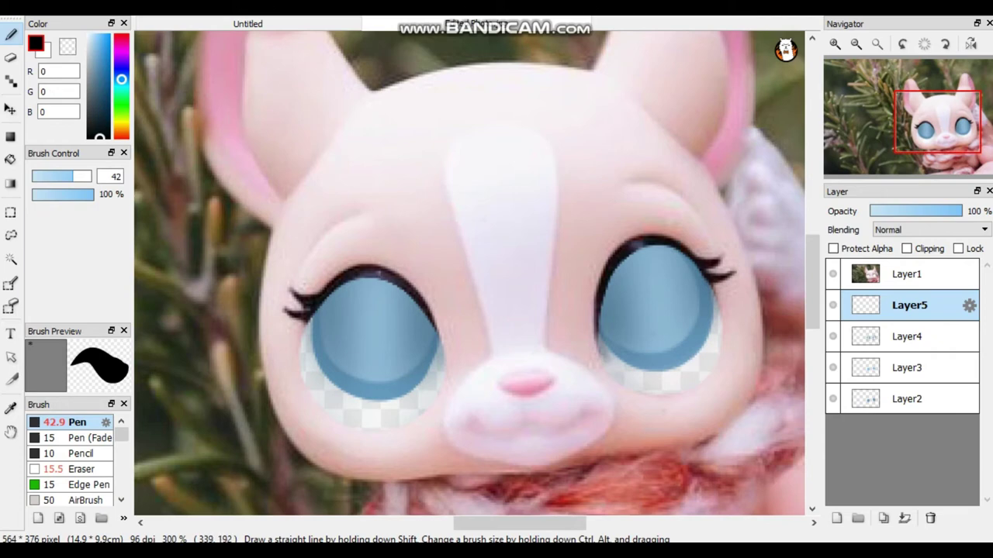
# Step: Paint large black pupils in both eyes on Layer5 with the 42 px Pen, filling them up to the lash lines
pyautogui.moveTo(370, 316); pyautogui.dragTo(377, 321)
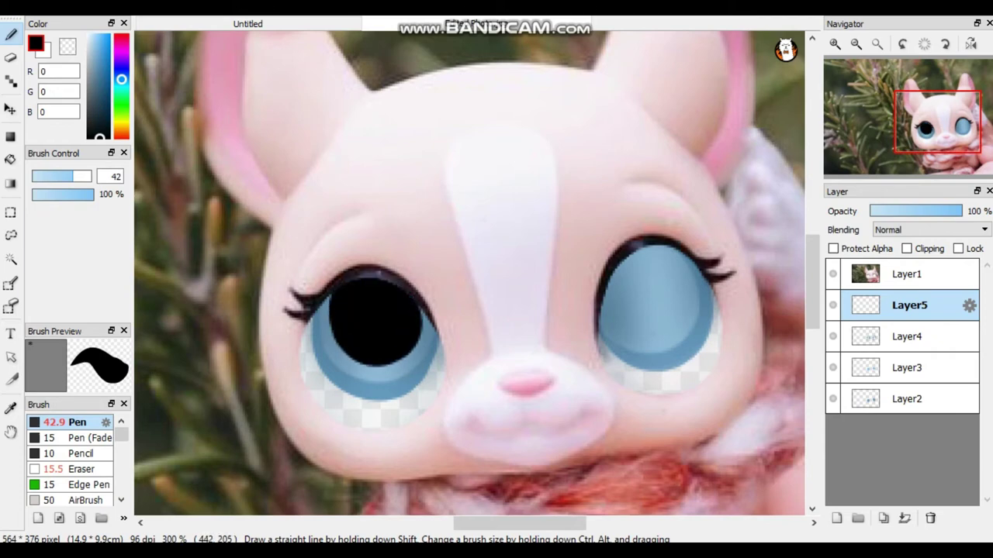
pyautogui.moveTo(636, 280)
pyautogui.mouseDown()
pyautogui.moveTo(668, 312)
pyautogui.moveTo(620, 326)
pyautogui.moveTo(607, 304)
pyautogui.moveTo(649, 321)
pyautogui.mouseUp()
pyautogui.hotkey('ctrl', 'z')
pyautogui.moveTo(646, 281)
pyautogui.mouseDown()
pyautogui.moveTo(655, 303)
pyautogui.moveTo(655, 285)
pyautogui.mouseUp()
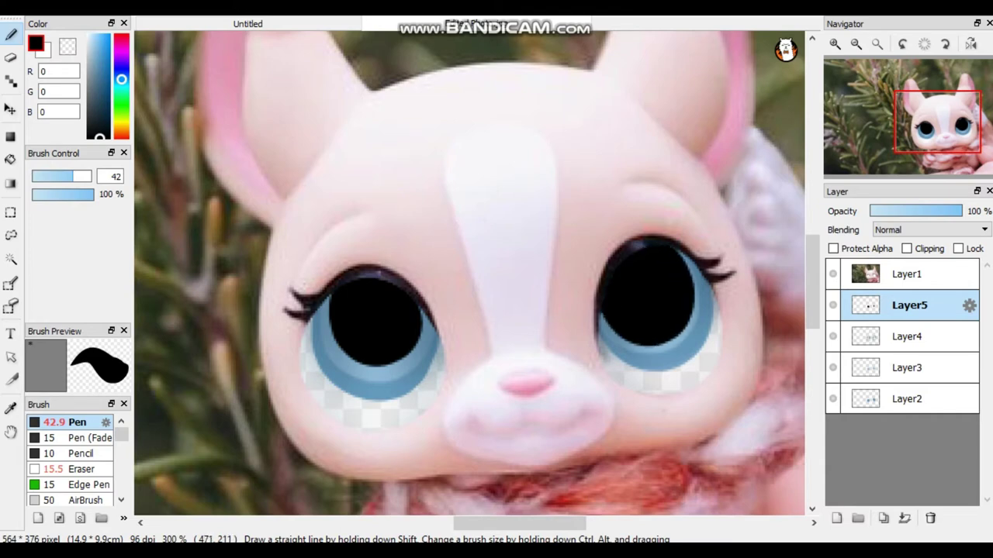
pyautogui.moveTo(341, 295); pyautogui.dragTo(422, 314)
pyautogui.moveTo(613, 271); pyautogui.dragTo(676, 251)
# Step: Add an empty layer and move it to the bottom of the layer stack, beneath the blue irises
pyautogui.click(837, 518)
pyautogui.moveTo(909, 305); pyautogui.dragTo(909, 430)
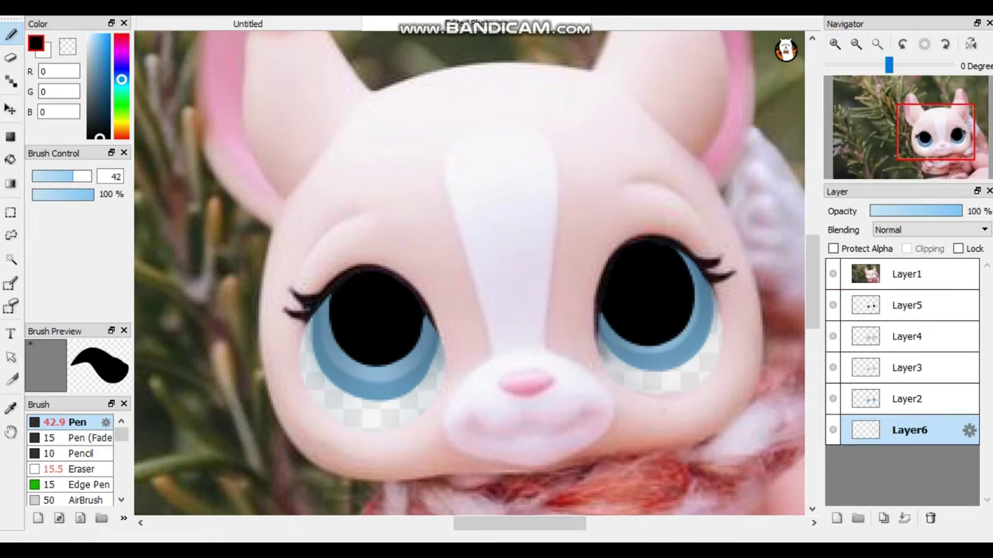
# Step: Paint the whites around both irises on Layer6 in pure white with the 42 px Pen
pyautogui.moveTo(99, 52); pyautogui.dragTo(86, 34)
pyautogui.moveTo(316, 375); pyautogui.dragTo(311, 320)
pyautogui.moveTo(314, 394)
pyautogui.mouseDown()
pyautogui.moveTo(392, 406)
pyautogui.moveTo(431, 364)
pyautogui.mouseUp()
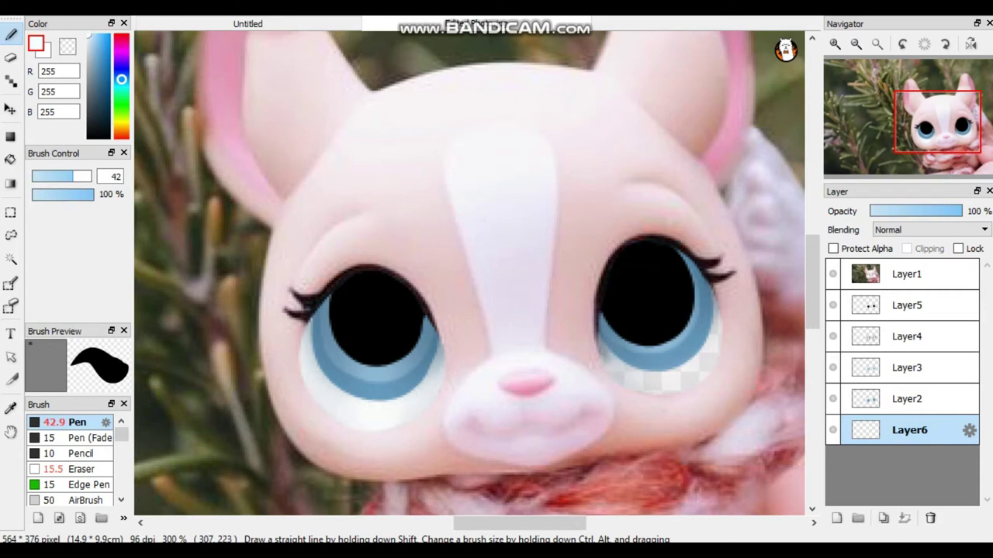
pyautogui.moveTo(591, 329)
pyautogui.mouseDown()
pyautogui.moveTo(601, 366)
pyautogui.moveTo(702, 346)
pyautogui.mouseUp()
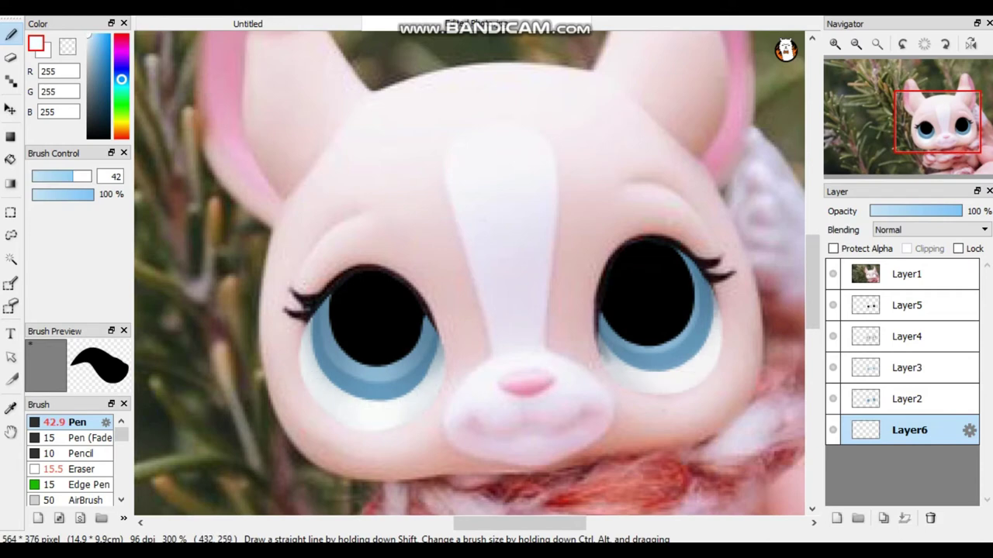
# Step: Add a new layer directly above Layer5 and set its blending mode to Add
pyautogui.click(929, 308)
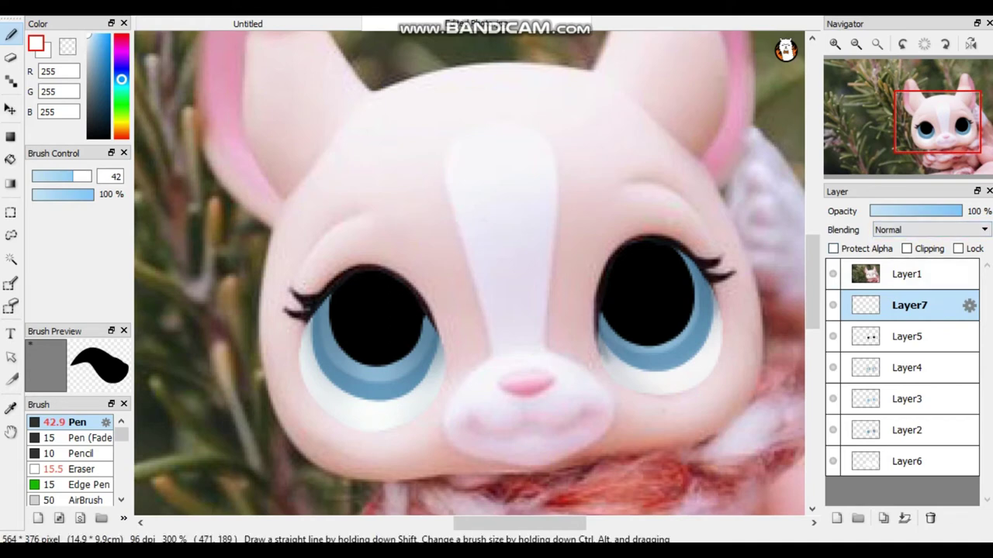
pyautogui.click(931, 229)
pyautogui.click(899, 242)
pyautogui.click(931, 229)
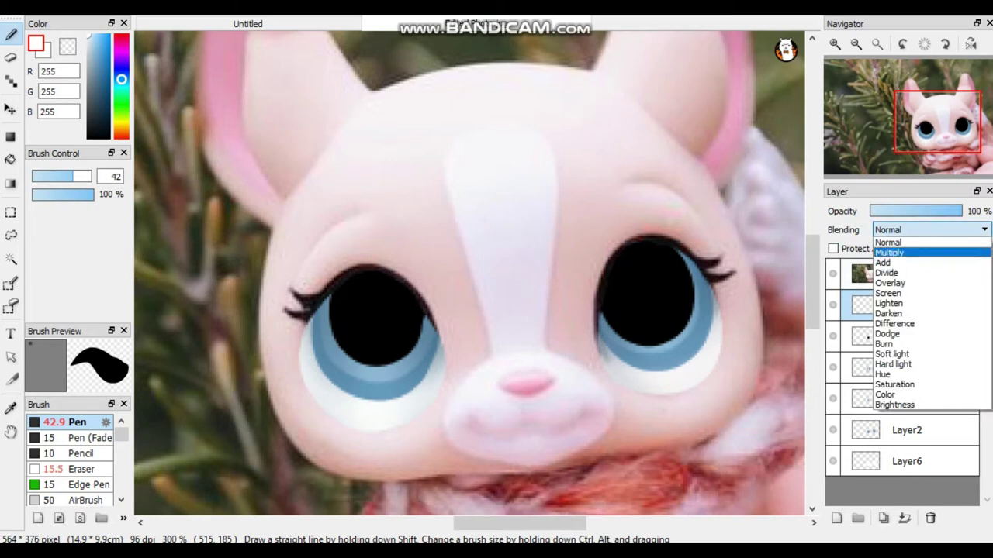
pyautogui.click(915, 252)
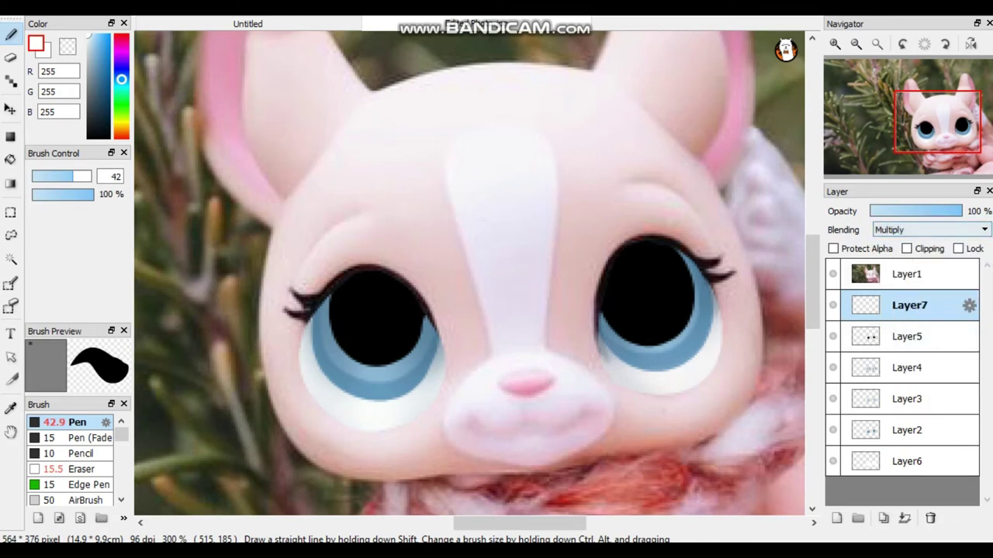
pyautogui.click(931, 230)
pyautogui.press('Up')
pyautogui.press('Return')
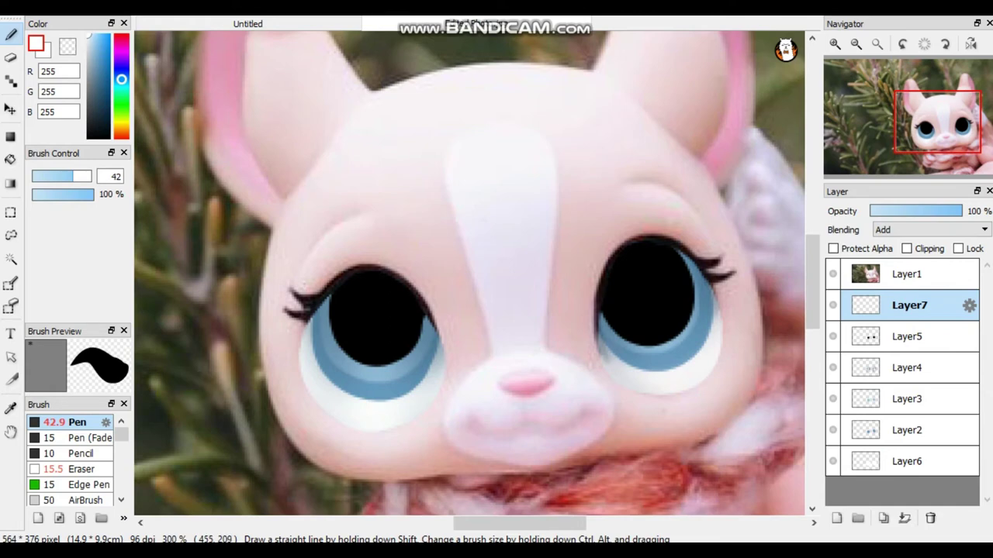
# Step: Paint curved highlights along the lower irises of both eyes on Layer7 with the 15 px Pen in blue (RGB 100, 172, 221)
pyautogui.moveTo(662, 288)
pyautogui.mouseDown()
pyautogui.moveTo(661, 351)
pyautogui.moveTo(683, 326)
pyautogui.mouseUp()
pyautogui.hotkey('ctrl', 'z')
pyautogui.click(100, 48)
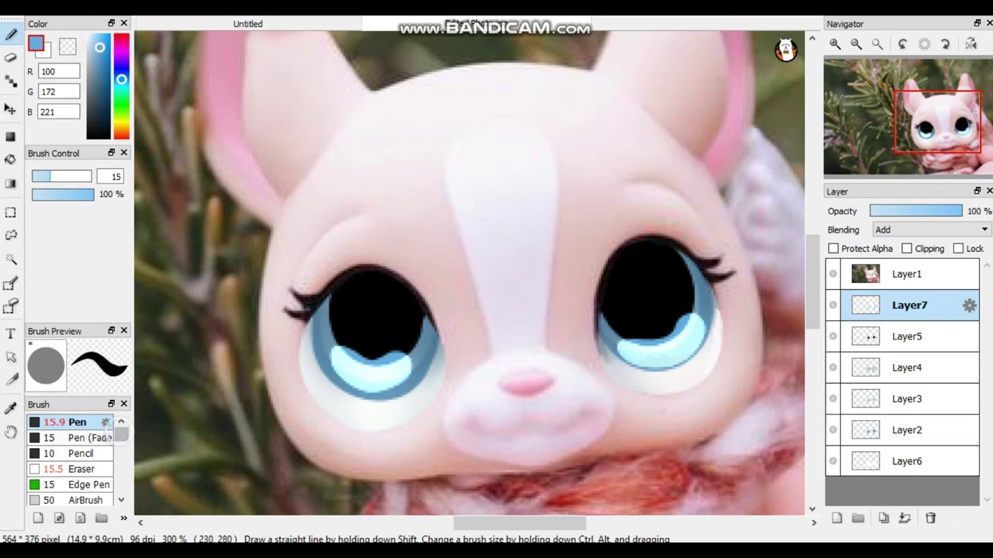
# Step: Soften the bright highlights in both lower irises with the 80 px Blur brush at intensity 100
pyautogui.scroll(-3, 117, 434)
pyautogui.doubleClick(85, 449)
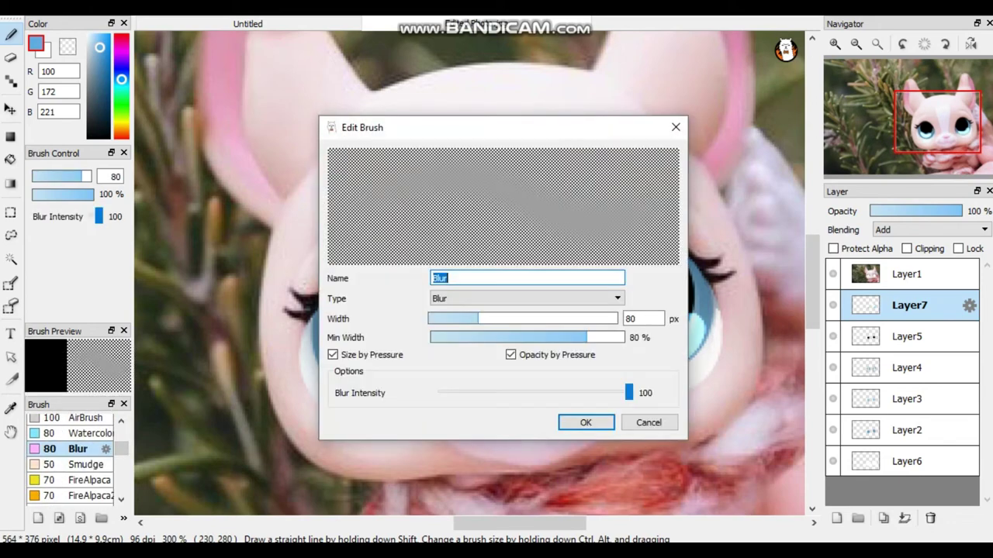
pyautogui.click(648, 423)
pyautogui.moveTo(324, 322); pyautogui.dragTo(322, 308)
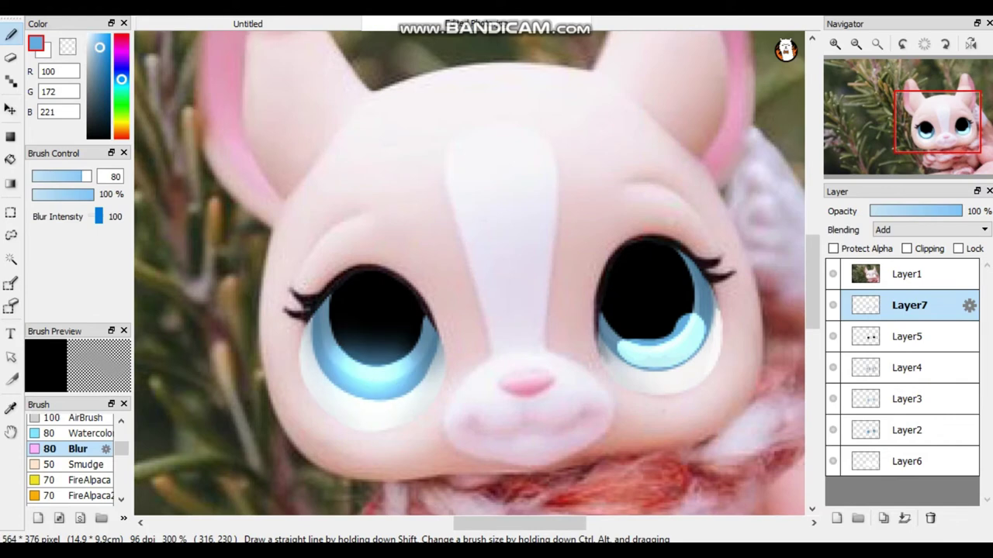
pyautogui.moveTo(682, 331); pyautogui.dragTo(616, 352)
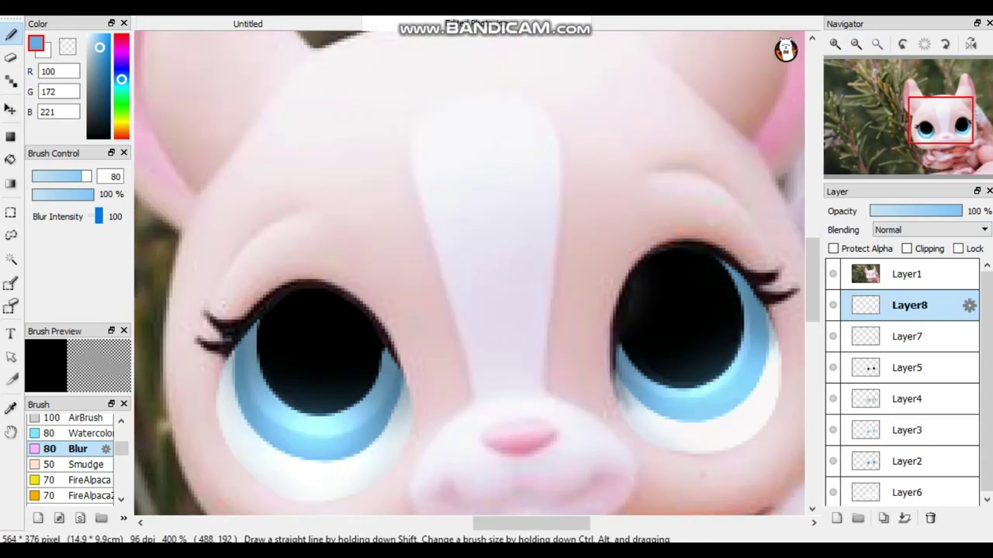
# Step: Set Layer8's blending mode to Add and choose the 15 px Pen with a darker blue (RGB 53, 111, 150)
pyautogui.click(931, 230)
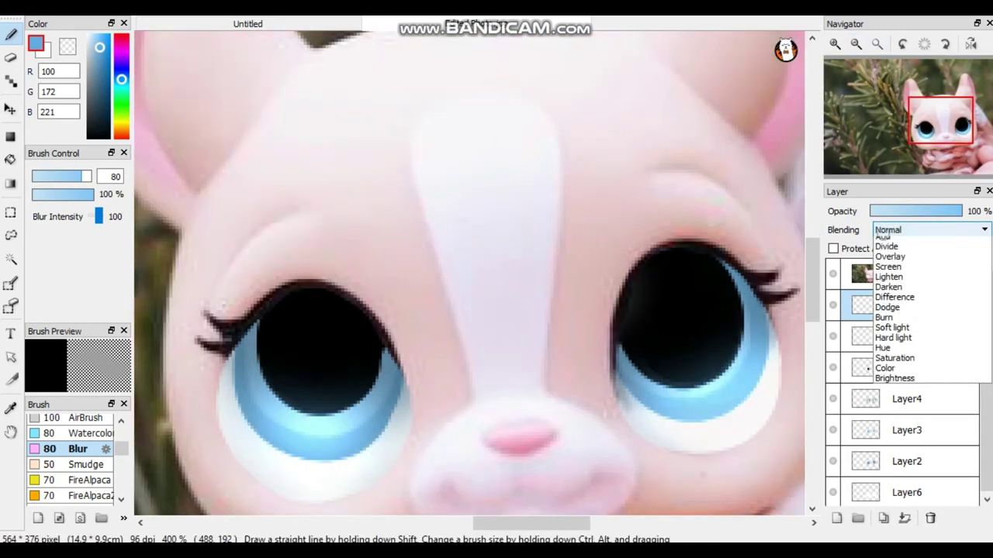
pyautogui.click(883, 262)
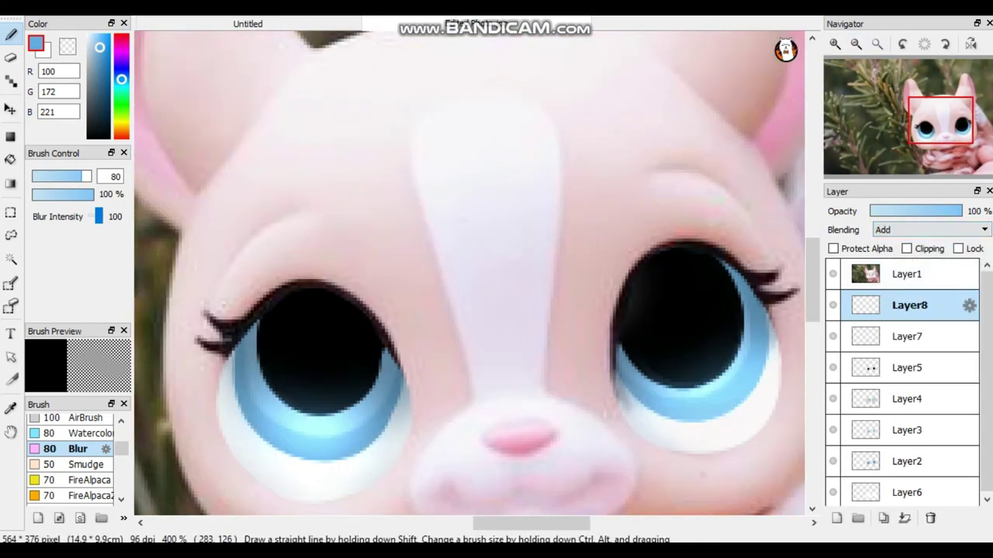
pyautogui.moveTo(102, 62); pyautogui.dragTo(102, 77)
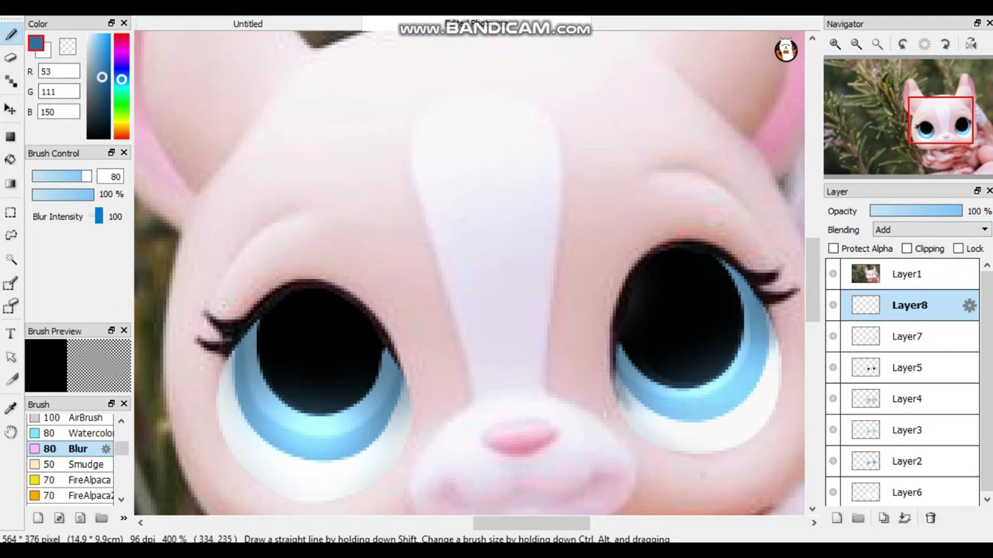
pyautogui.moveTo(122, 448); pyautogui.dragTo(121, 433)
pyautogui.click(78, 422)
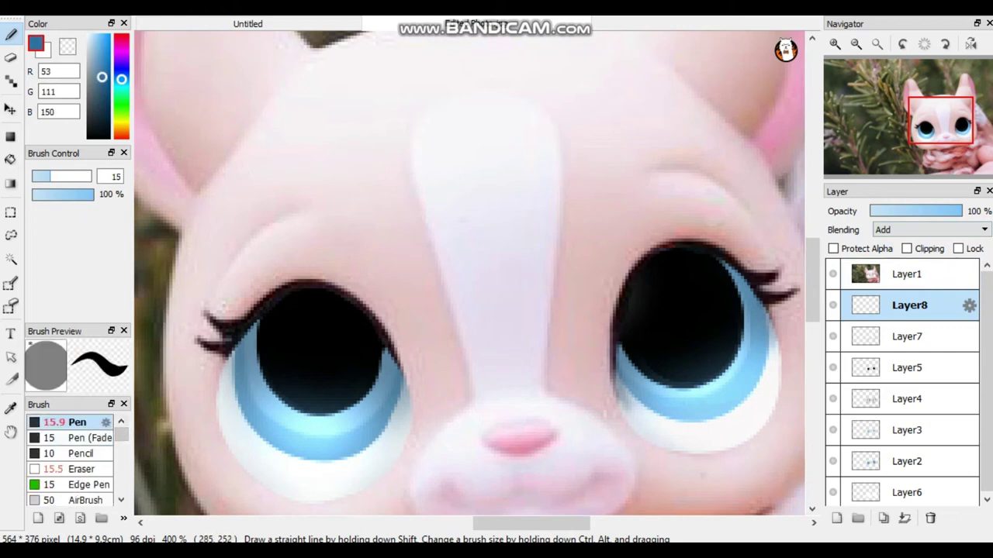
pyautogui.moveTo(291, 335)
pyautogui.mouseDown()
pyautogui.moveTo(306, 367)
pyautogui.moveTo(341, 358)
pyautogui.mouseUp()
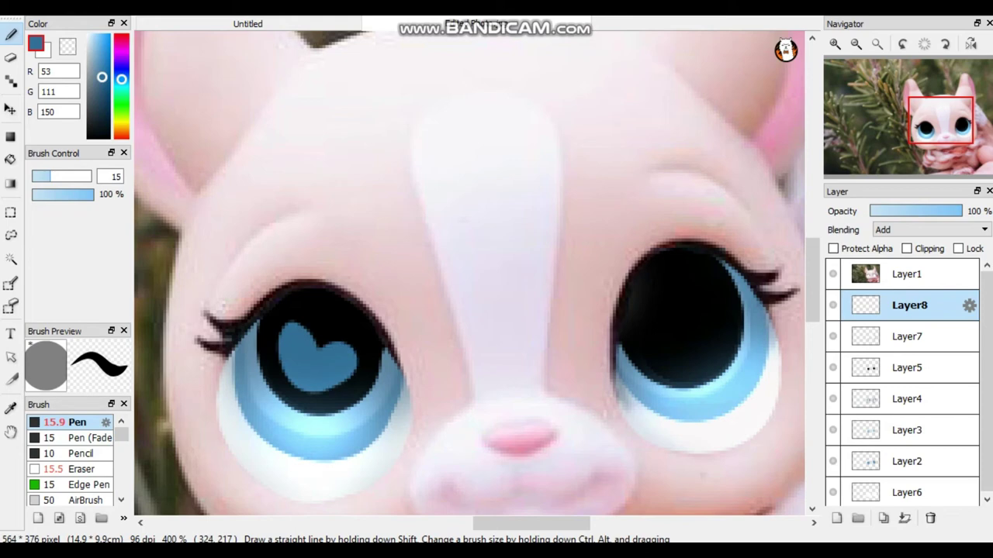
pyautogui.moveTo(288, 336)
pyautogui.mouseDown()
pyautogui.moveTo(293, 358)
pyautogui.moveTo(339, 377)
pyautogui.moveTo(355, 362)
pyautogui.mouseUp()
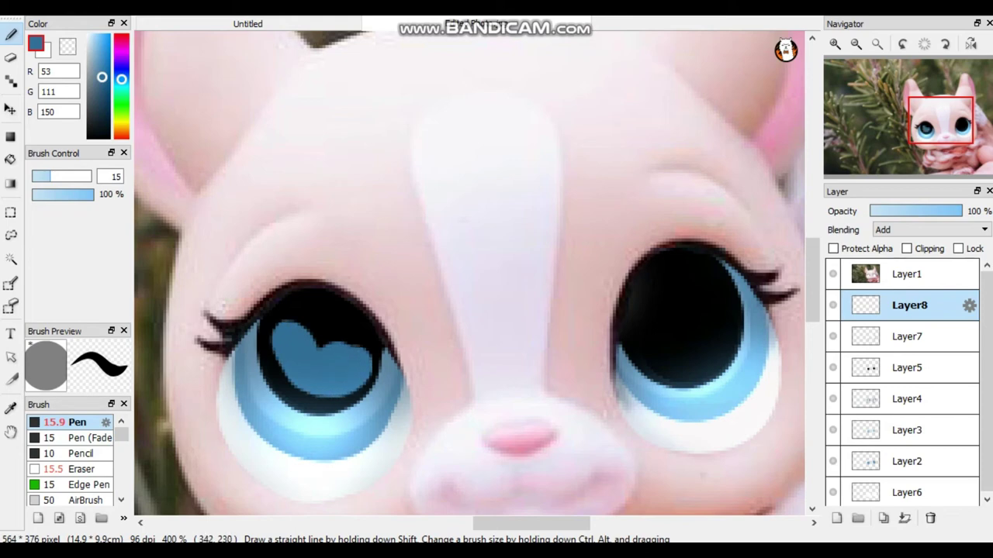
pyautogui.hotkey('ctrl', 'z')
pyautogui.hotkey('ctrl', 'z')
# Step: Paint a blue heart-like shape inside each pupil on Layer8 and soften both shapes with the 80 px Blur brush at intensity 100
pyautogui.moveTo(289, 337)
pyautogui.mouseDown()
pyautogui.moveTo(293, 355)
pyautogui.moveTo(329, 377)
pyautogui.moveTo(344, 371)
pyautogui.mouseUp()
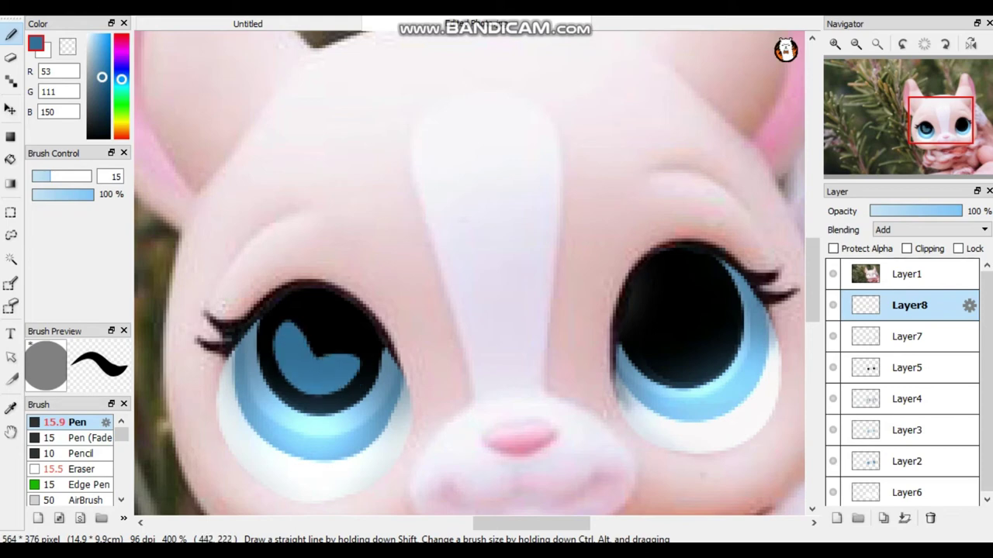
pyautogui.moveTo(666, 351)
pyautogui.mouseDown()
pyautogui.moveTo(702, 354)
pyautogui.moveTo(711, 313)
pyautogui.mouseUp()
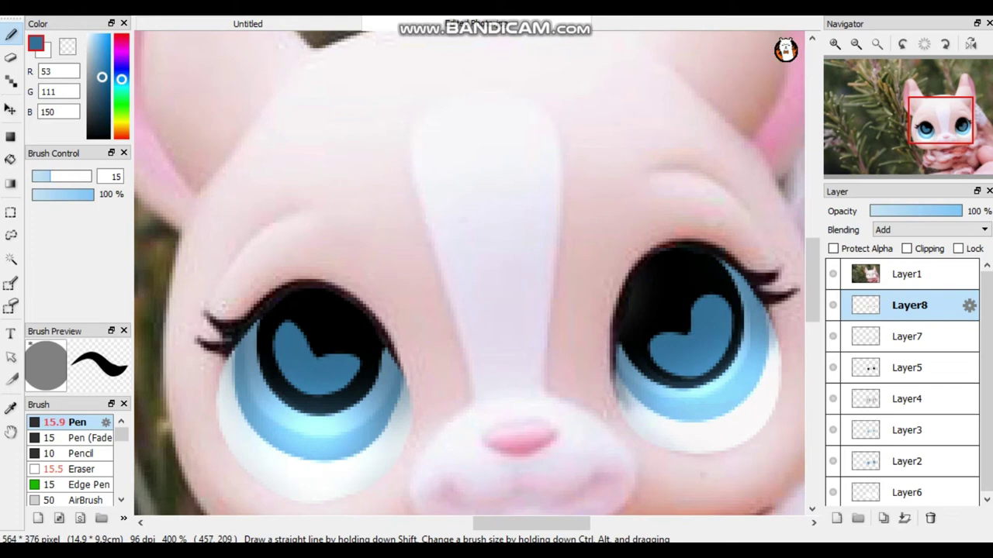
pyautogui.scroll(-3, 70, 461)
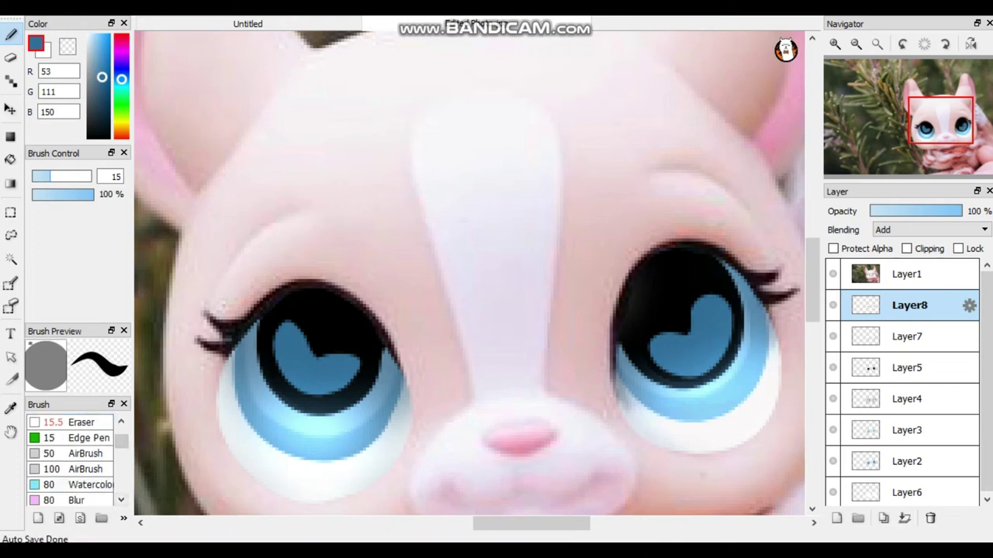
pyautogui.doubleClick(78, 500)
pyautogui.click(648, 423)
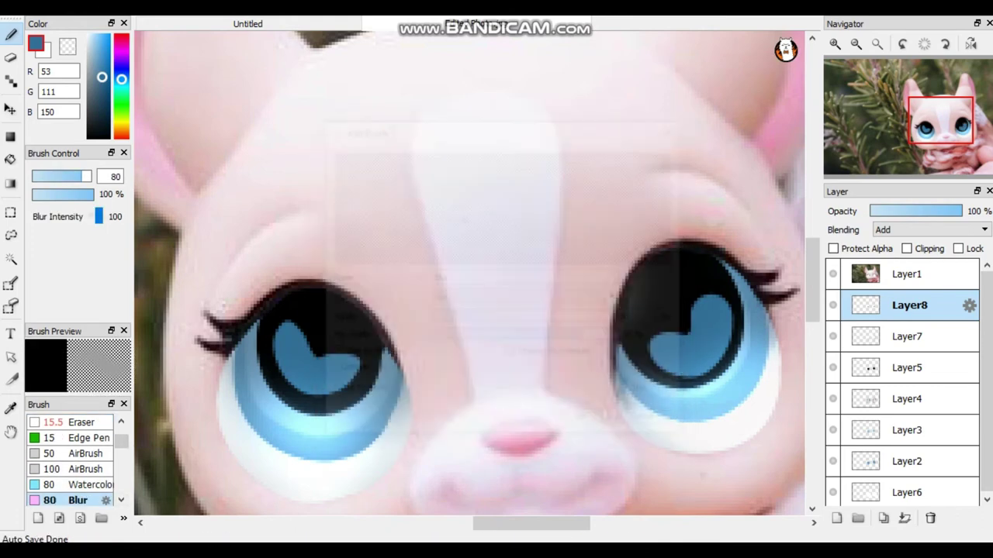
pyautogui.moveTo(684, 338)
pyautogui.mouseDown()
pyautogui.moveTo(726, 357)
pyautogui.moveTo(646, 339)
pyautogui.moveTo(714, 334)
pyautogui.mouseUp()
pyautogui.moveTo(289, 349); pyautogui.dragTo(341, 368)
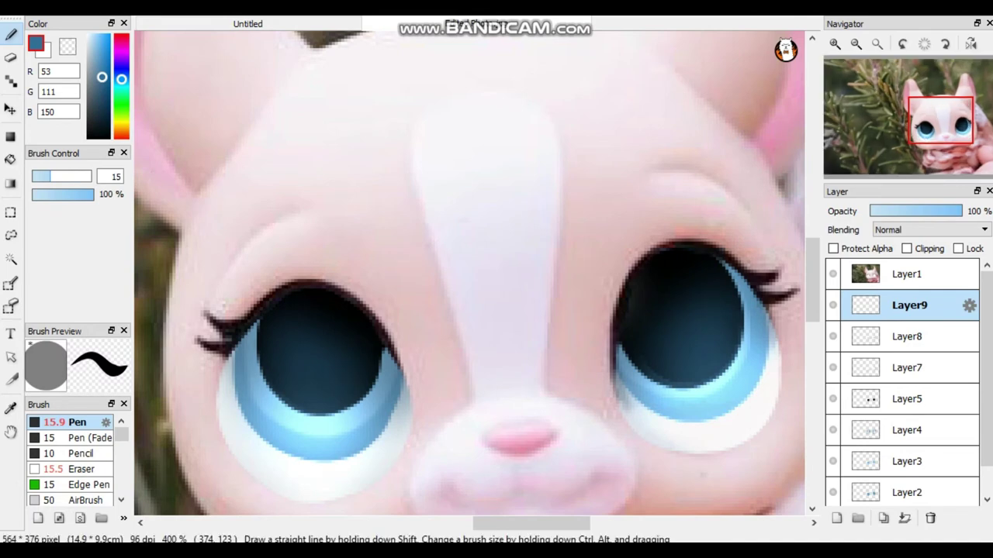
# Step: Dab a large round near-white highlight (RGB 247, 251, 255) in the upper part of each pupil on Layer9 with the 15 px Pen
pyautogui.click(89, 34)
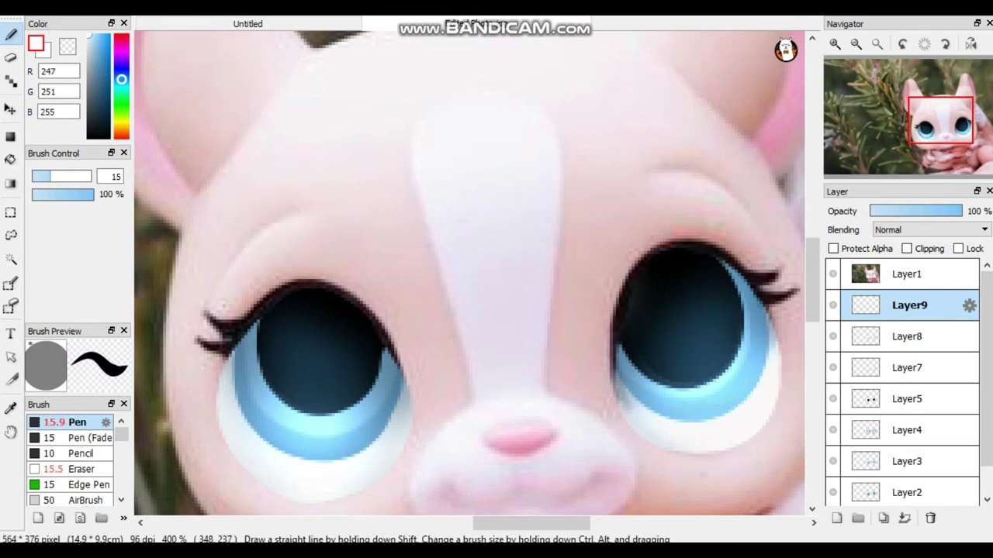
pyautogui.click(333, 319)
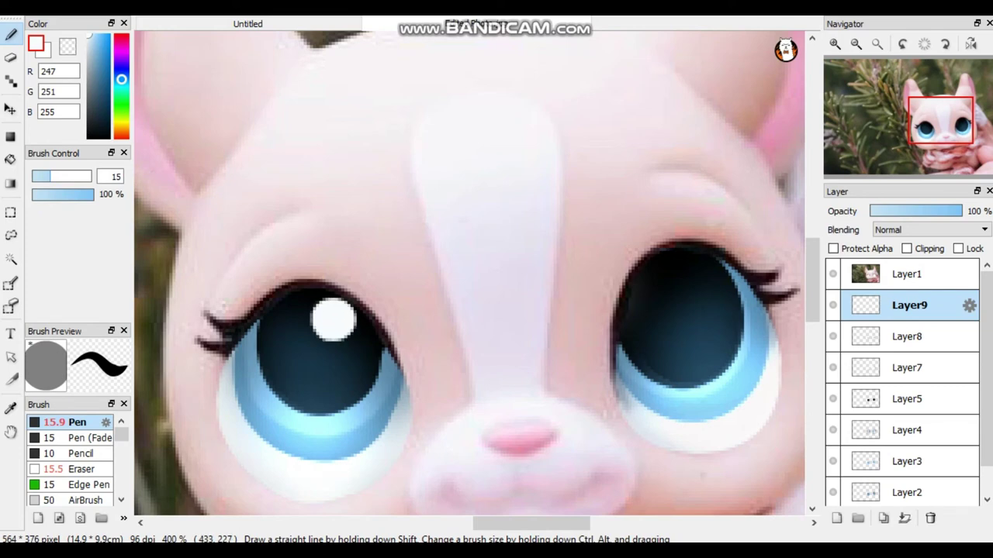
pyautogui.click(664, 291)
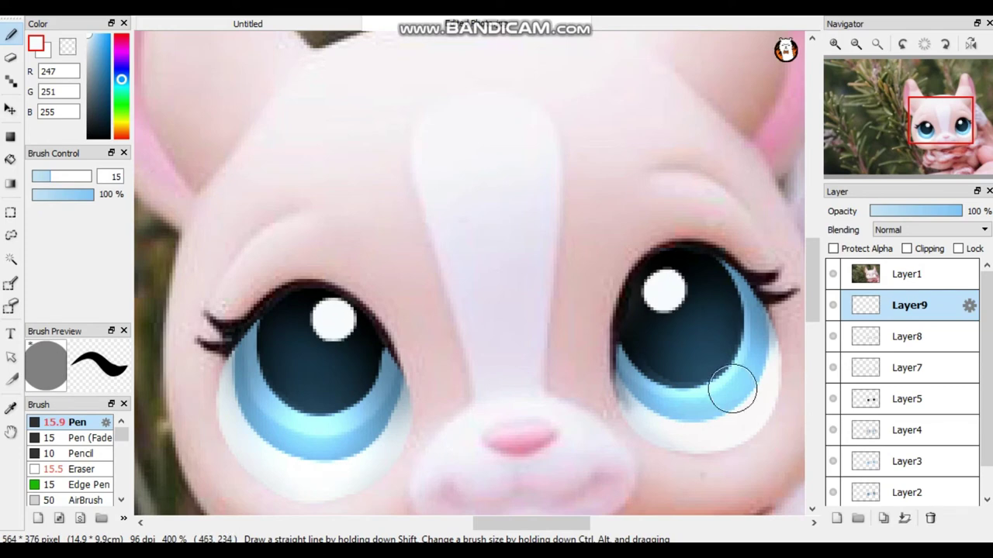
# Step: Add smaller white highlights to both eyes, 5 px dots at the outer lower pupil edges and 3 px dots beside the large highlights
pyautogui.moveTo(732, 387); pyautogui.dragTo(632, 355)
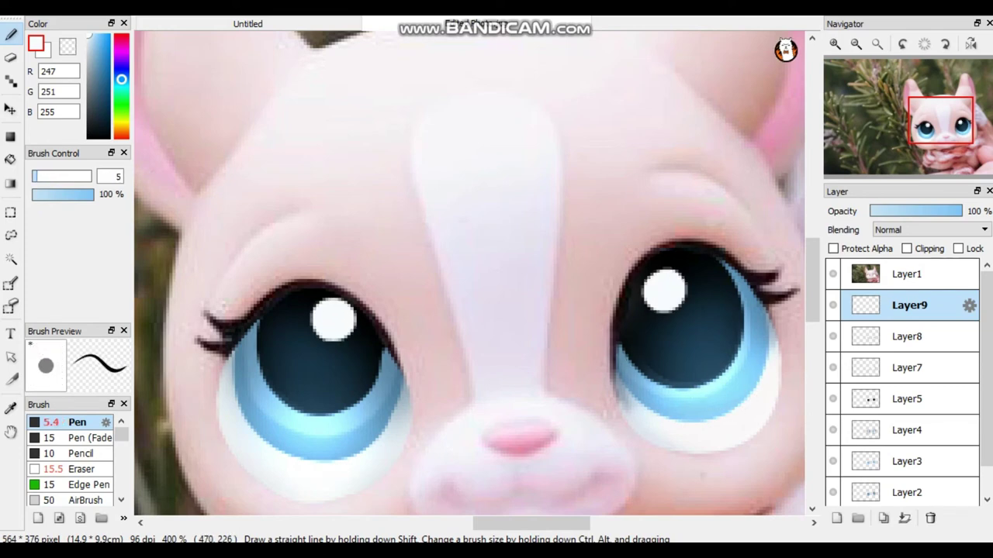
pyautogui.moveTo(739, 343); pyautogui.dragTo(737, 346)
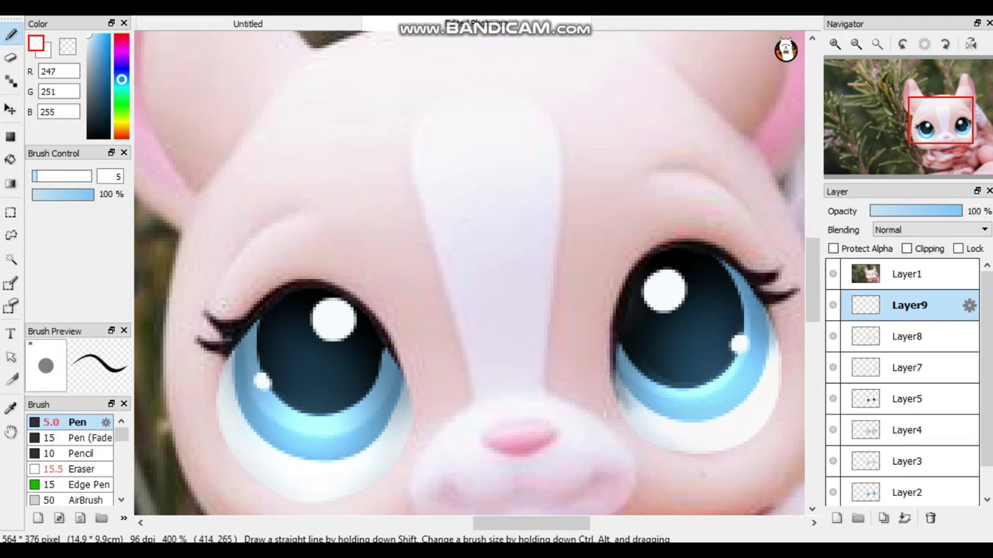
pyautogui.moveTo(599, 346); pyautogui.dragTo(587, 338)
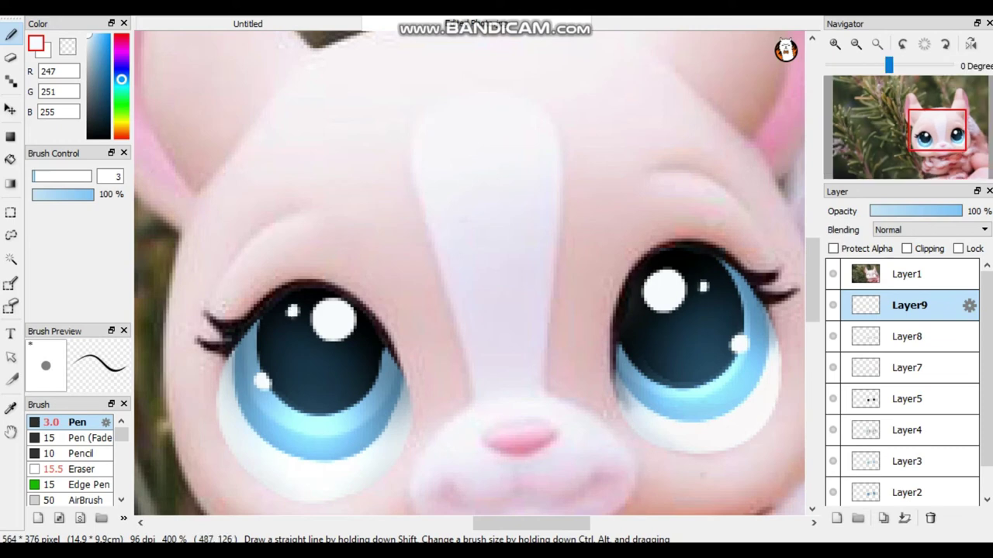
# Step: Shade both eyes on Layer10 with the 50 px AirBrush at 20% opacity in very dark blue (RGB 5, 21, 33)
pyautogui.click(877, 44)
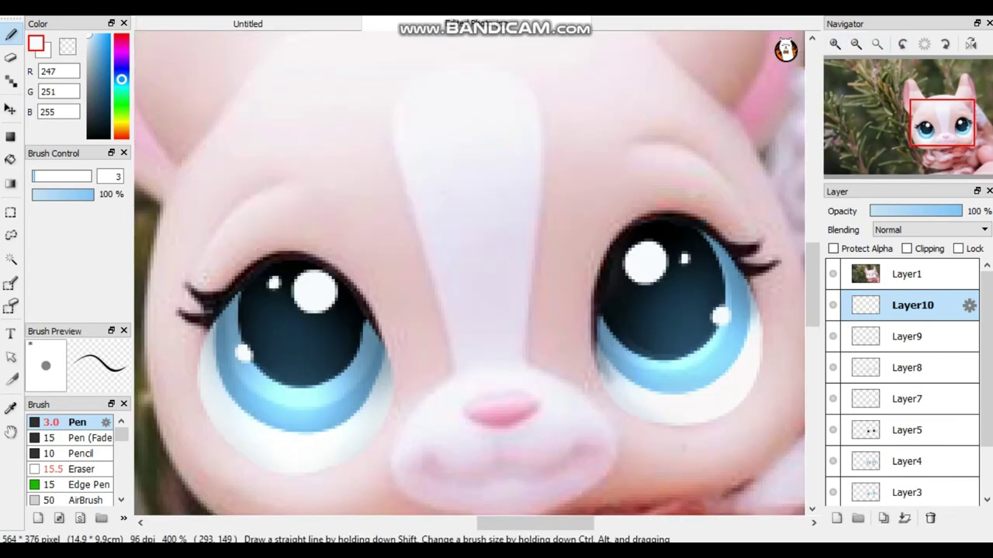
pyautogui.moveTo(104, 129); pyautogui.dragTo(106, 126)
pyautogui.click(85, 500)
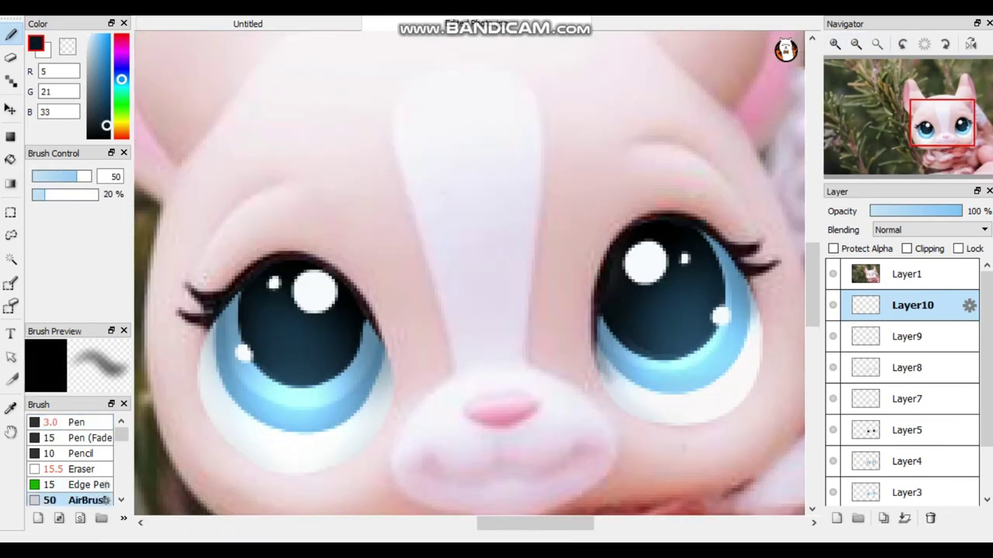
pyautogui.moveTo(229, 302)
pyautogui.mouseDown()
pyautogui.moveTo(213, 426)
pyautogui.moveTo(372, 454)
pyautogui.moveTo(388, 326)
pyautogui.mouseUp()
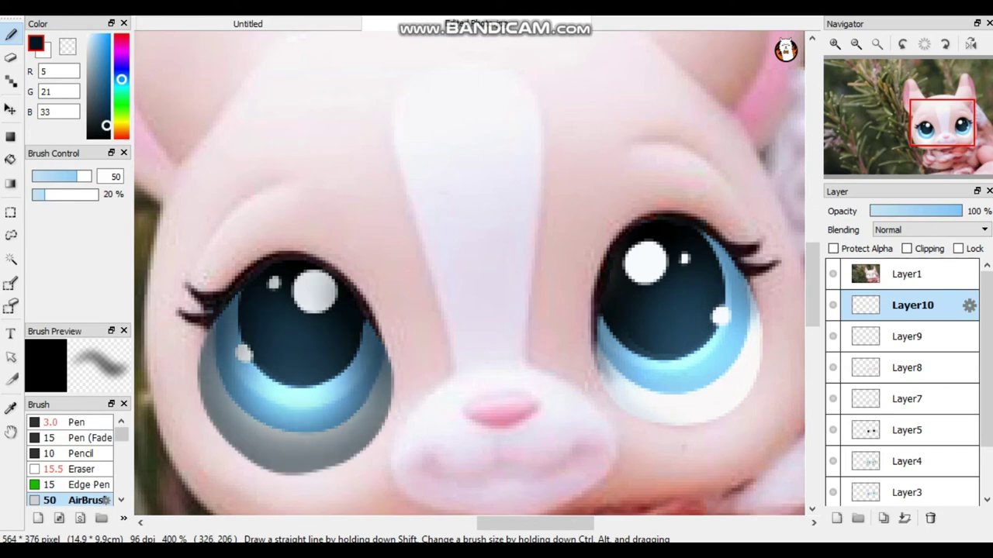
pyautogui.moveTo(621, 263)
pyautogui.mouseDown()
pyautogui.moveTo(616, 403)
pyautogui.moveTo(745, 407)
pyautogui.moveTo(747, 285)
pyautogui.mouseUp()
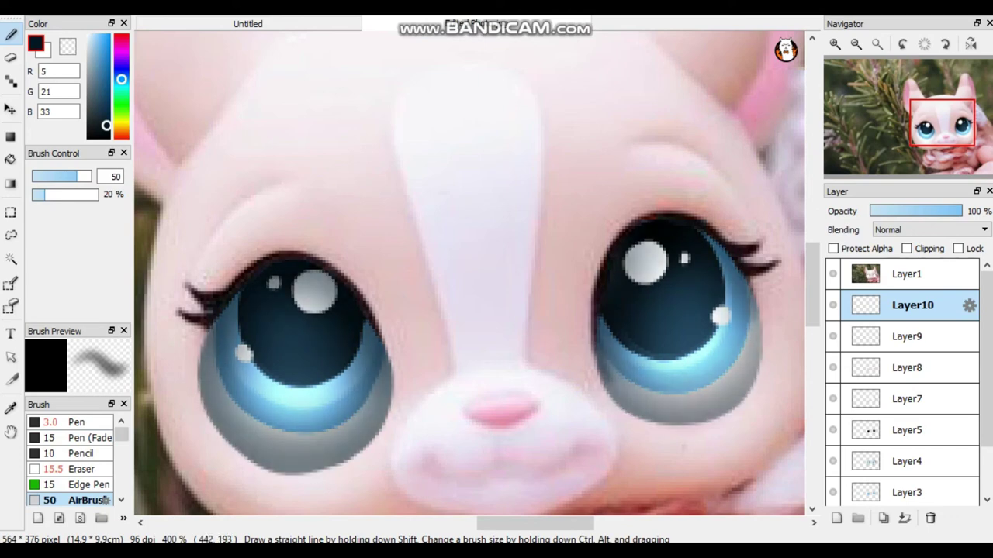
# Step: Deepen the airbrushed shading over both eyes using dark blue (RGB 0, 22, 38)
pyautogui.moveTo(102, 119); pyautogui.dragTo(110, 123)
pyautogui.moveTo(233, 290)
pyautogui.mouseDown()
pyautogui.moveTo(211, 368)
pyautogui.moveTo(356, 444)
pyautogui.moveTo(376, 318)
pyautogui.mouseUp()
pyautogui.moveTo(611, 310); pyautogui.dragTo(750, 289)
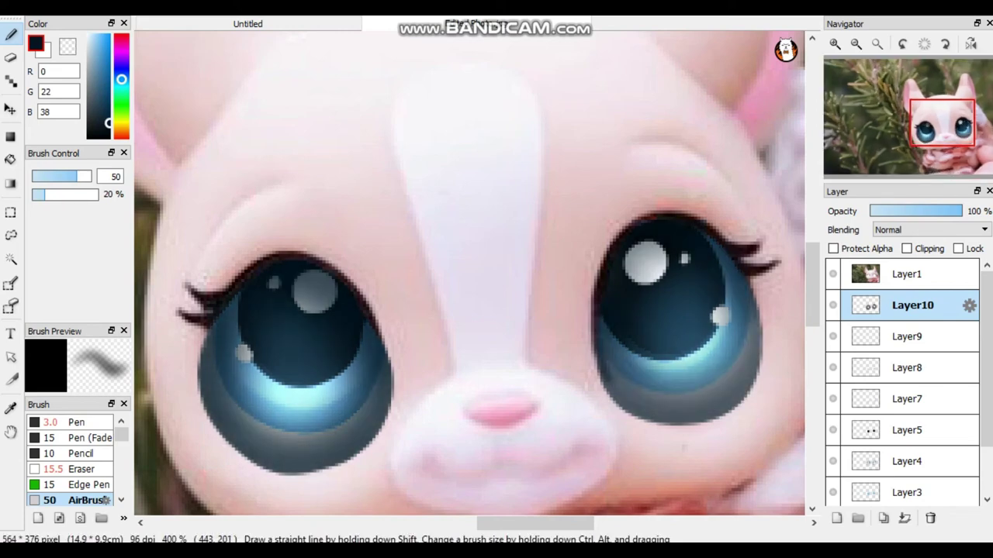
pyautogui.moveTo(628, 256)
pyautogui.mouseDown()
pyautogui.moveTo(756, 342)
pyautogui.moveTo(721, 411)
pyautogui.moveTo(612, 387)
pyautogui.mouseUp()
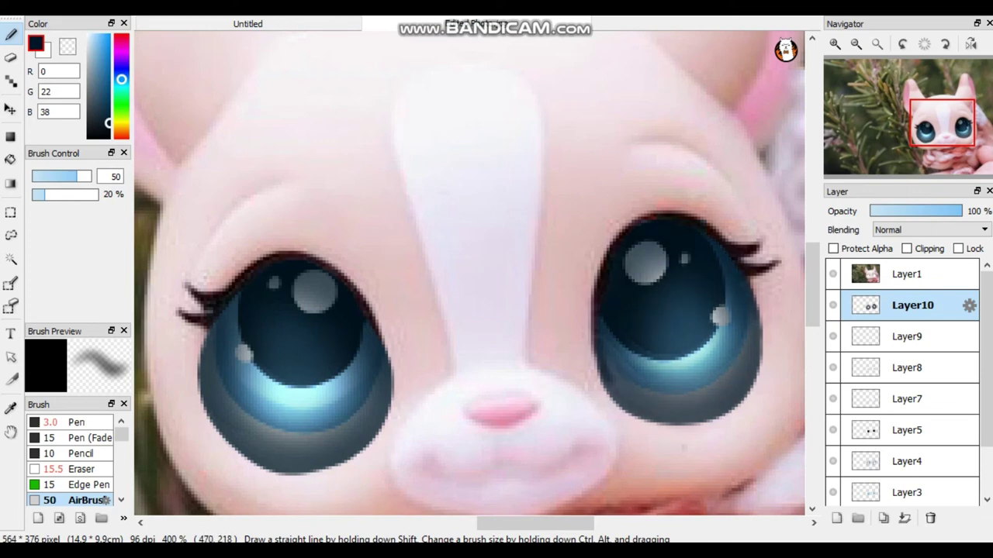
# Step: Erase the Layer10 shading inside both eyes with the 14 px Eraser, keeping a dark band around the outer edges
pyautogui.press('e')
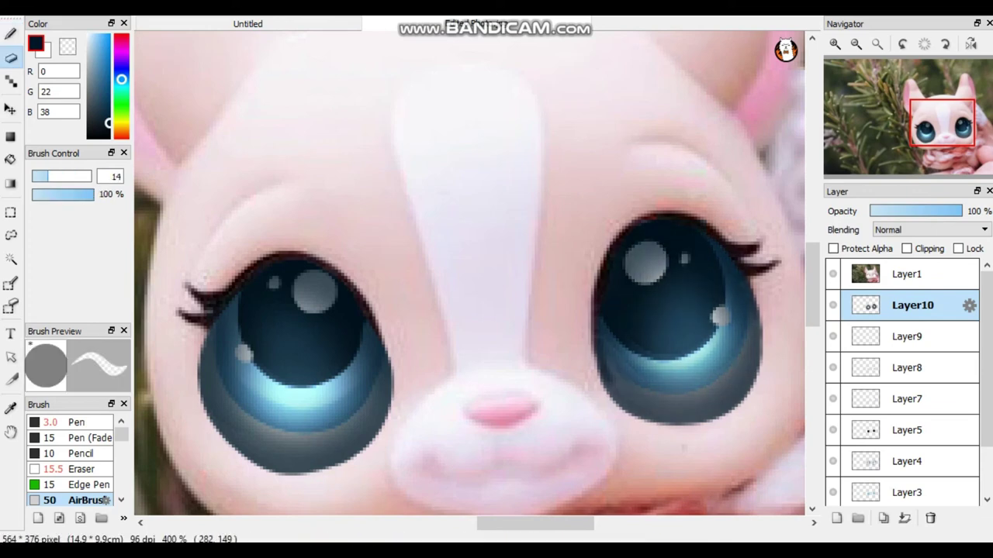
pyautogui.moveTo(266, 341)
pyautogui.mouseDown()
pyautogui.moveTo(279, 389)
pyautogui.moveTo(310, 326)
pyautogui.moveTo(248, 357)
pyautogui.moveTo(295, 422)
pyautogui.moveTo(342, 376)
pyautogui.mouseUp()
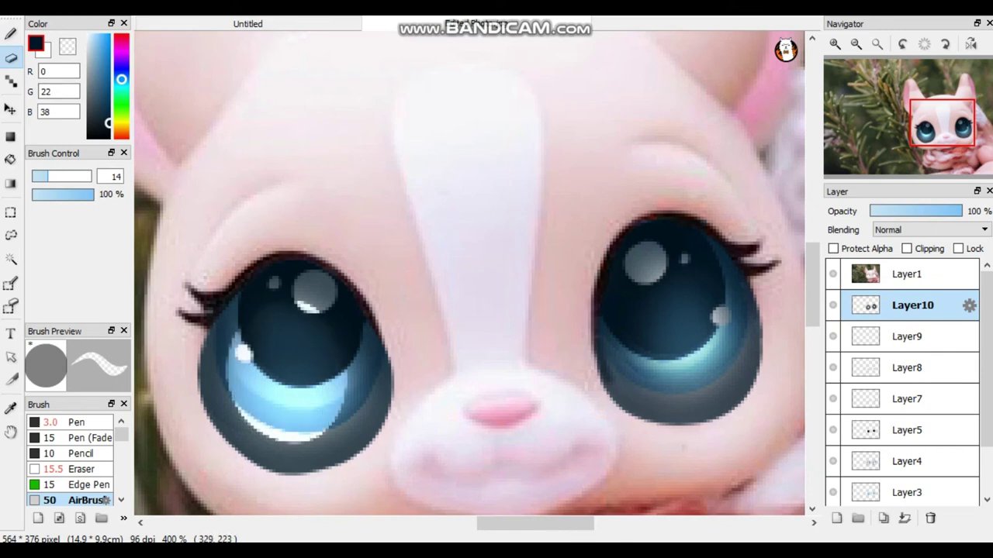
pyautogui.moveTo(247, 338)
pyautogui.mouseDown()
pyautogui.moveTo(254, 408)
pyautogui.moveTo(318, 424)
pyautogui.moveTo(341, 369)
pyautogui.moveTo(299, 318)
pyautogui.moveTo(225, 379)
pyautogui.moveTo(264, 445)
pyautogui.moveTo(345, 426)
pyautogui.mouseUp()
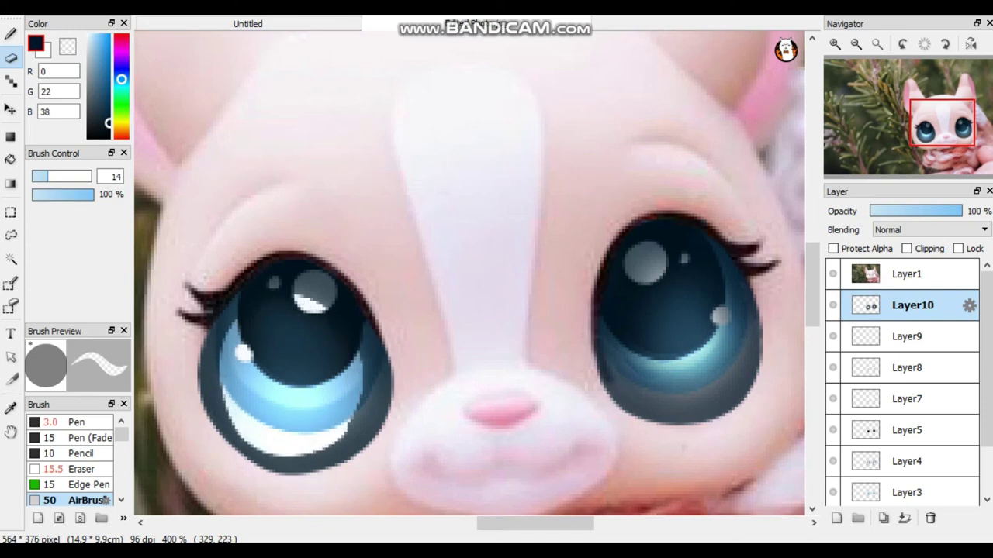
pyautogui.moveTo(218, 345)
pyautogui.mouseDown()
pyautogui.moveTo(229, 423)
pyautogui.moveTo(279, 459)
pyautogui.moveTo(330, 450)
pyautogui.moveTo(349, 427)
pyautogui.moveTo(363, 341)
pyautogui.mouseUp()
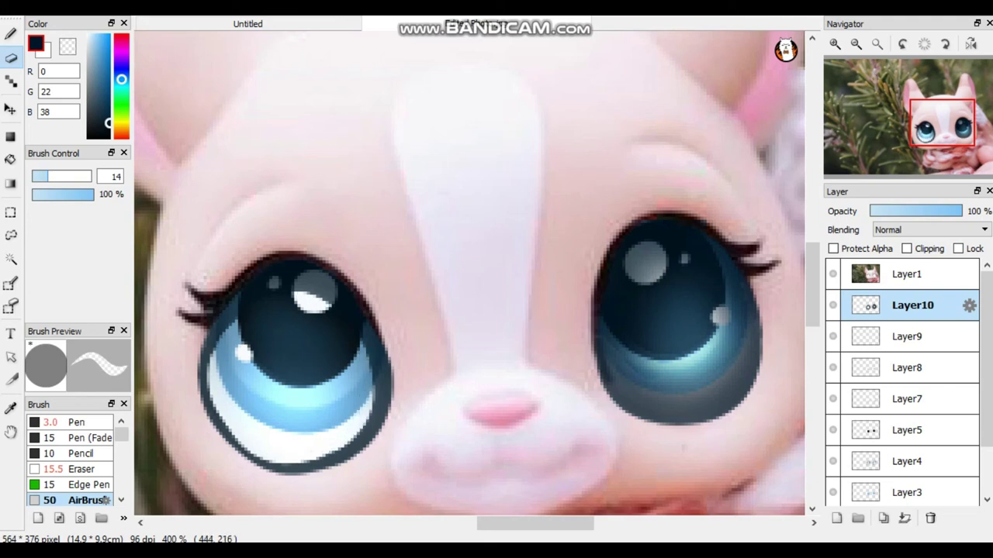
pyautogui.moveTo(608, 328)
pyautogui.mouseDown()
pyautogui.moveTo(642, 373)
pyautogui.moveTo(701, 392)
pyautogui.moveTo(673, 378)
pyautogui.moveTo(637, 386)
pyautogui.moveTo(729, 369)
pyautogui.moveTo(727, 275)
pyautogui.moveTo(633, 262)
pyautogui.mouseUp()
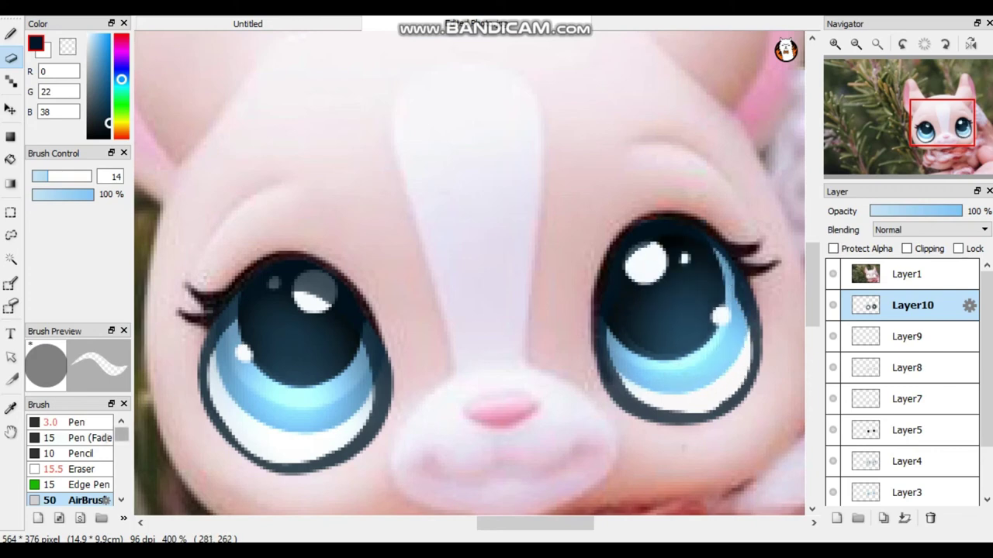
# Step: Soften the hard erased edges of the shading in both eyes with the 80 px Blur brush at intensity 100
pyautogui.moveTo(122, 434); pyautogui.dragTo(121, 449)
pyautogui.click(78, 444)
pyautogui.moveTo(283, 286)
pyautogui.mouseDown()
pyautogui.moveTo(226, 423)
pyautogui.moveTo(233, 442)
pyautogui.moveTo(333, 466)
pyautogui.moveTo(388, 380)
pyautogui.moveTo(349, 287)
pyautogui.mouseUp()
pyautogui.hotkey('ctrl', 'z')
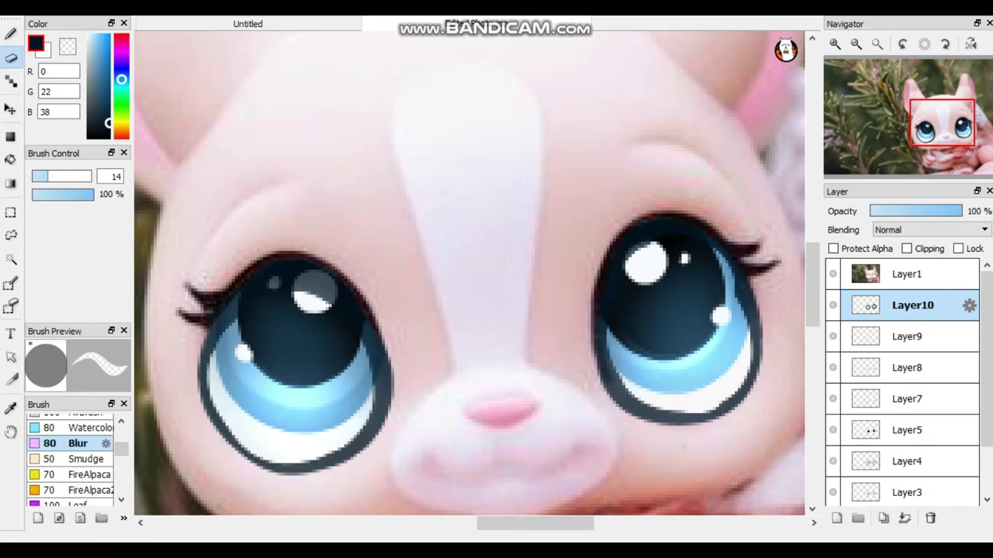
pyautogui.press('b')
pyautogui.moveTo(233, 395); pyautogui.dragTo(349, 388)
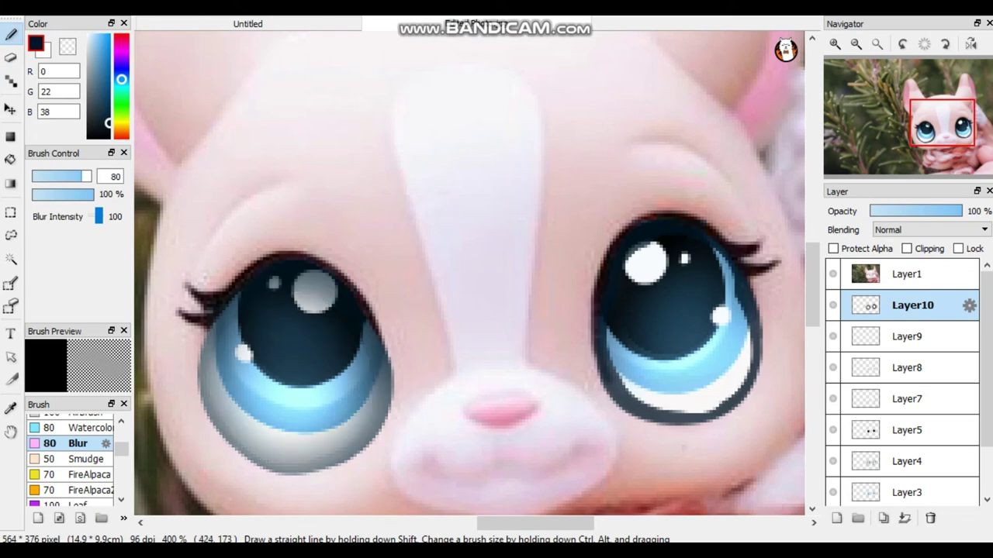
pyautogui.hotkey('ctrl', 'y')
pyautogui.hotkey('ctrl', 'y')
pyautogui.hotkey('ctrl', 'y')
# Step: Erase the blurred shading from the lower irises, whites and pupil highlights of both eyes with the 14 px Eraser
pyautogui.press('e')
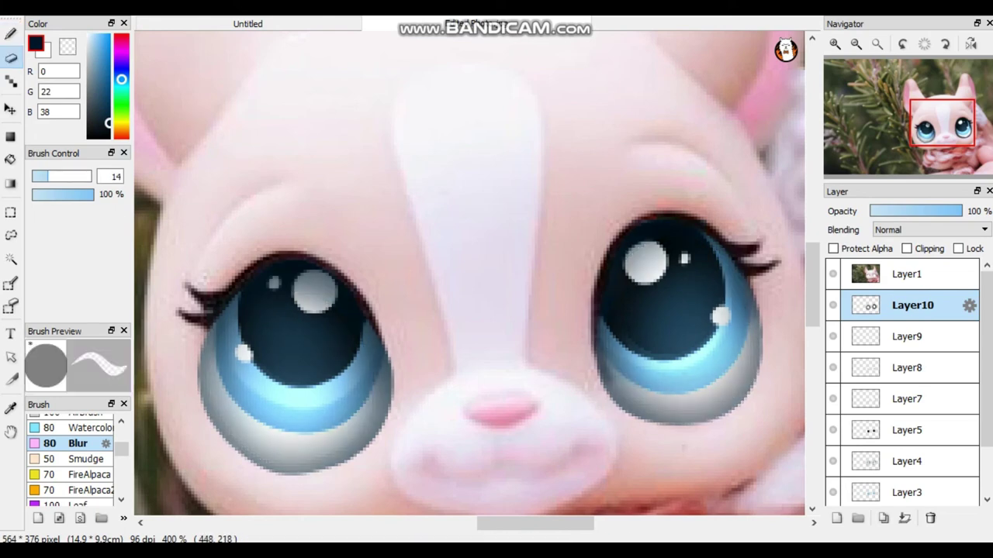
pyautogui.moveTo(643, 366)
pyautogui.mouseDown()
pyautogui.moveTo(681, 380)
pyautogui.moveTo(704, 365)
pyautogui.moveTo(638, 363)
pyautogui.moveTo(696, 405)
pyautogui.moveTo(743, 330)
pyautogui.moveTo(727, 291)
pyautogui.mouseUp()
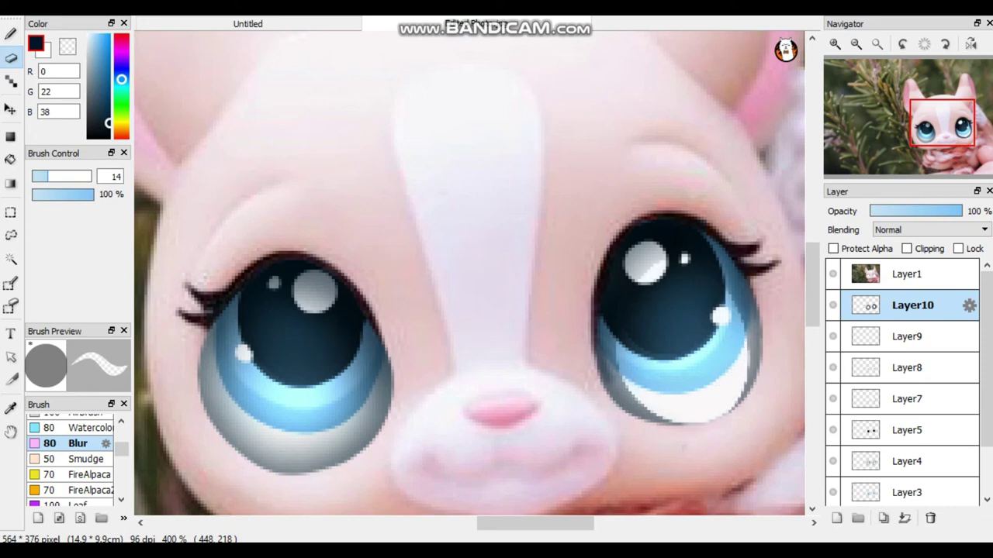
pyautogui.moveTo(239, 325)
pyautogui.mouseDown()
pyautogui.moveTo(229, 365)
pyautogui.moveTo(250, 419)
pyautogui.moveTo(302, 446)
pyautogui.moveTo(353, 400)
pyautogui.mouseUp()
pyautogui.moveTo(303, 438)
pyautogui.mouseDown()
pyautogui.moveTo(253, 418)
pyautogui.moveTo(238, 383)
pyautogui.moveTo(266, 441)
pyautogui.moveTo(323, 433)
pyautogui.moveTo(355, 372)
pyautogui.mouseUp()
pyautogui.moveTo(229, 324); pyautogui.dragTo(217, 380)
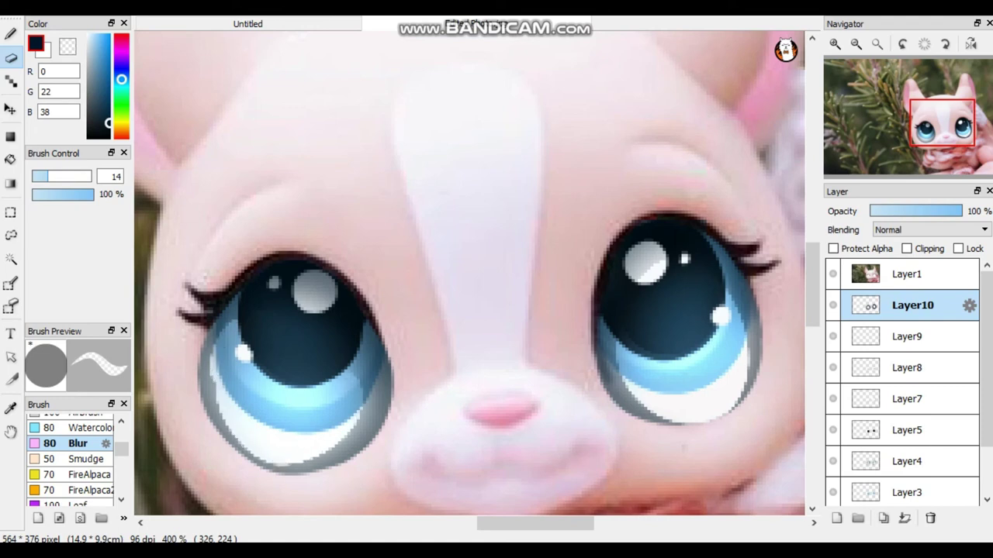
pyautogui.moveTo(309, 443)
pyautogui.mouseDown()
pyautogui.moveTo(347, 414)
pyautogui.moveTo(354, 367)
pyautogui.mouseUp()
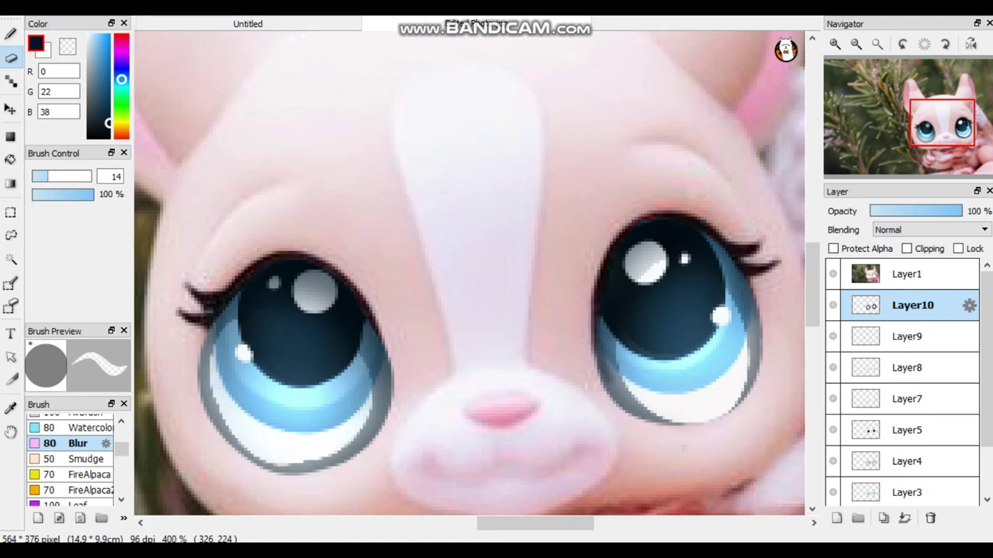
pyautogui.moveTo(295, 292); pyautogui.dragTo(327, 310)
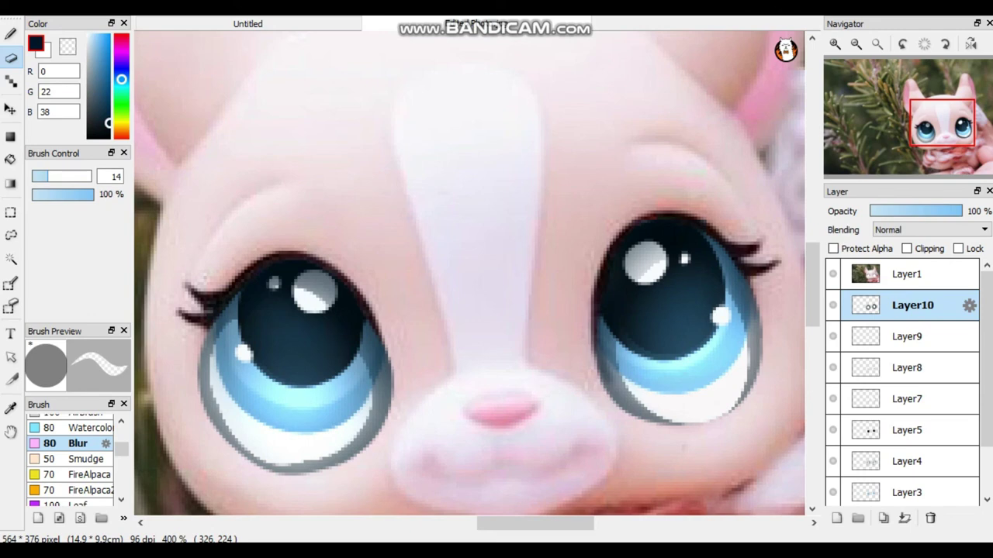
pyautogui.moveTo(256, 313)
pyautogui.mouseDown()
pyautogui.moveTo(292, 299)
pyautogui.moveTo(342, 342)
pyautogui.mouseUp()
pyautogui.moveTo(711, 296)
pyautogui.mouseDown()
pyautogui.moveTo(713, 279)
pyautogui.moveTo(646, 270)
pyautogui.mouseUp()
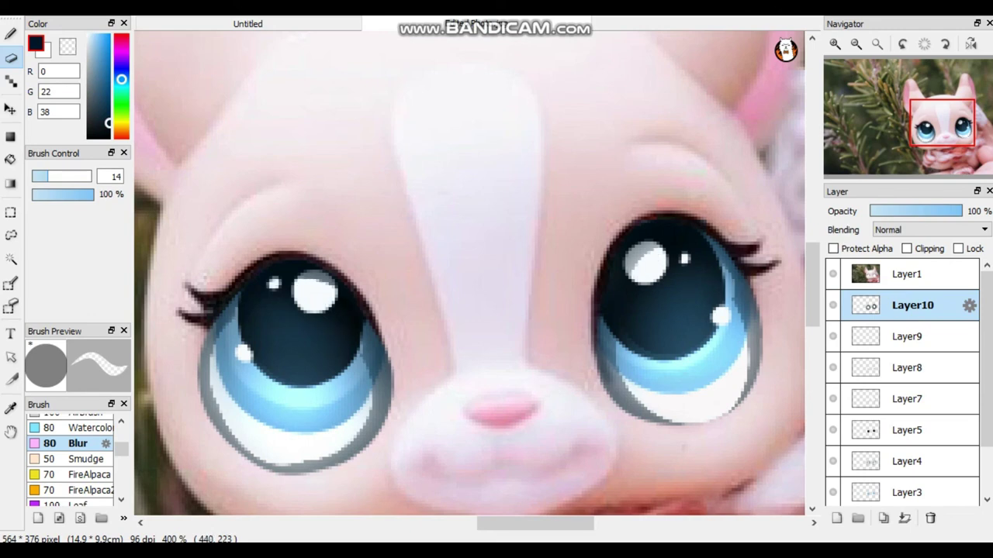
# Step: Blur the remaining shading over both eyes into a smooth gradient with the 80 px Blur brush
pyautogui.press('b')
pyautogui.moveTo(608, 325)
pyautogui.mouseDown()
pyautogui.moveTo(647, 337)
pyautogui.moveTo(659, 325)
pyautogui.mouseUp()
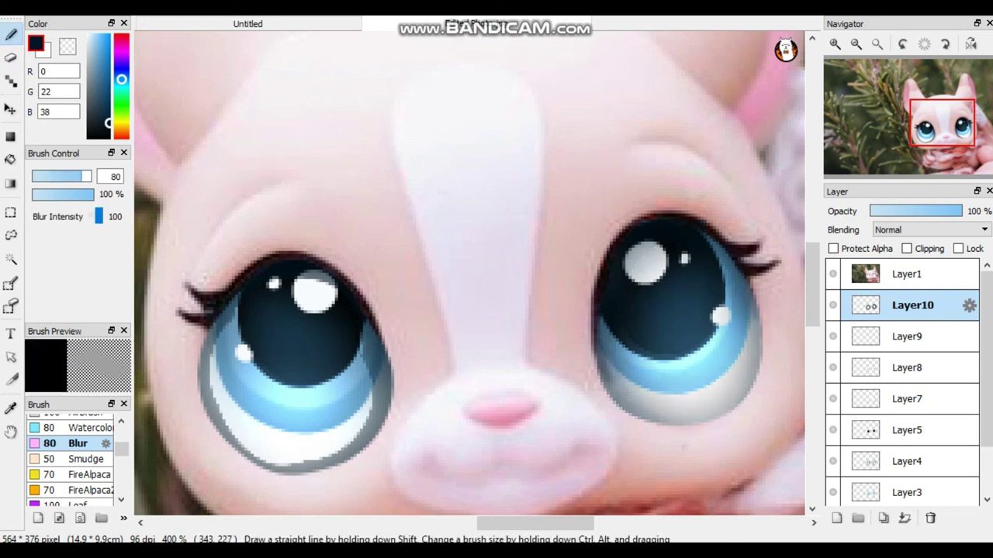
pyautogui.moveTo(244, 353); pyautogui.dragTo(239, 298)
# Step: Erase more shading from the irises and whites of both eyes at 14 px, and blur the leftover rims at 80 px
pyautogui.press('e')
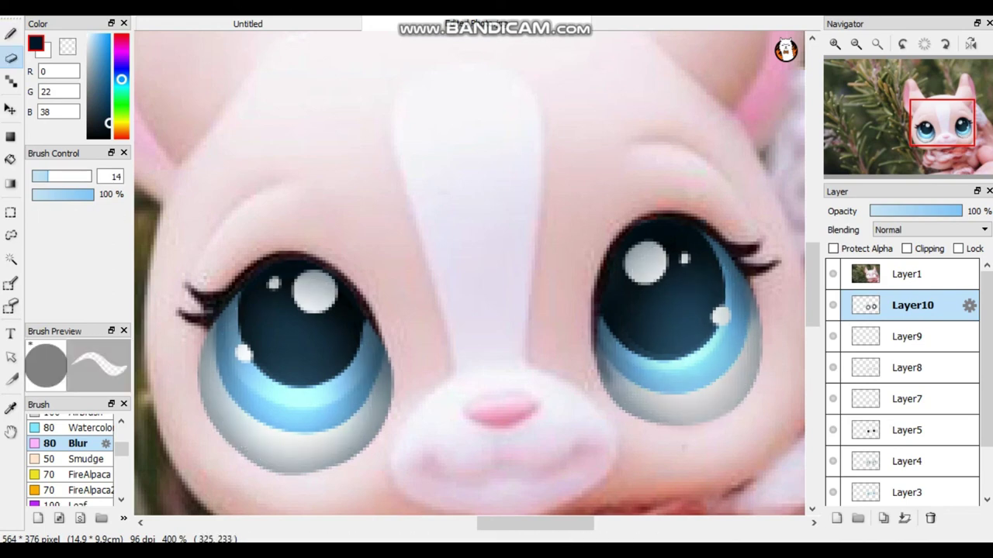
pyautogui.moveTo(219, 353)
pyautogui.mouseDown()
pyautogui.moveTo(281, 446)
pyautogui.moveTo(357, 405)
pyautogui.moveTo(362, 355)
pyautogui.mouseUp()
pyautogui.moveTo(621, 341)
pyautogui.mouseDown()
pyautogui.moveTo(640, 371)
pyautogui.moveTo(726, 392)
pyautogui.moveTo(737, 303)
pyautogui.mouseUp()
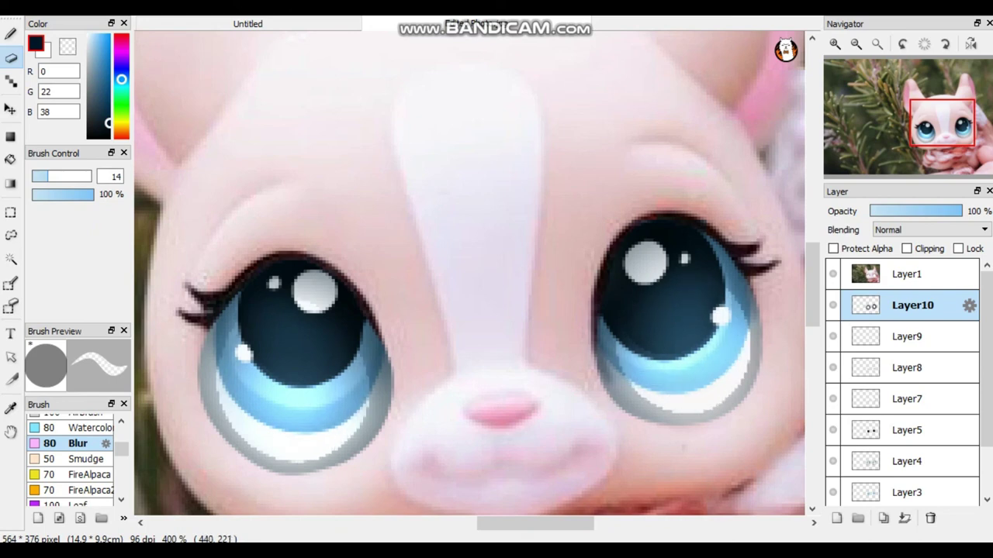
pyautogui.moveTo(613, 337); pyautogui.dragTo(648, 400)
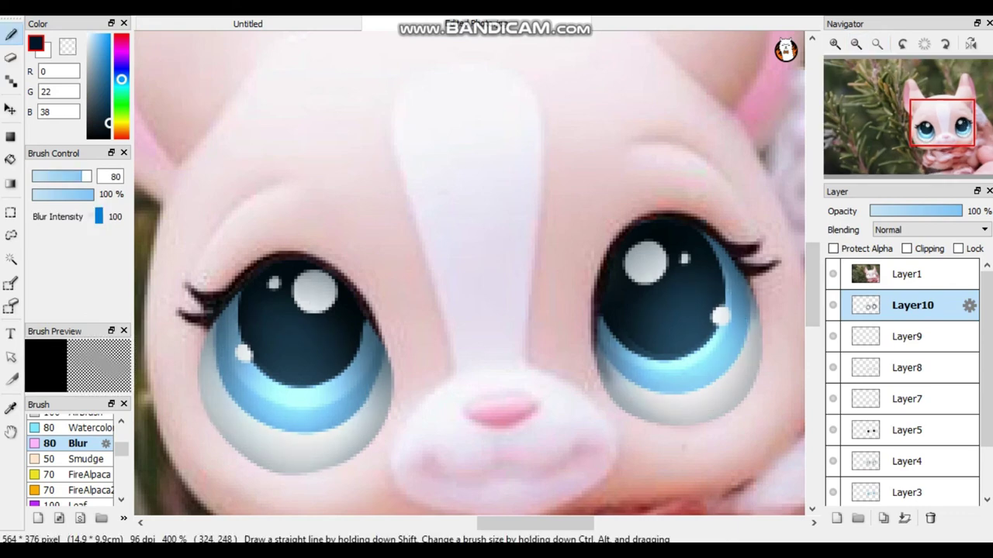
# Step: Brighten the lower whites of both eyes by erasing the grey shading almost to the outer rims at 14 px
pyautogui.press('e')
pyautogui.moveTo(255, 368); pyautogui.dragTo(291, 426)
pyautogui.moveTo(231, 354)
pyautogui.mouseDown()
pyautogui.moveTo(232, 403)
pyautogui.moveTo(318, 458)
pyautogui.moveTo(368, 384)
pyautogui.mouseUp()
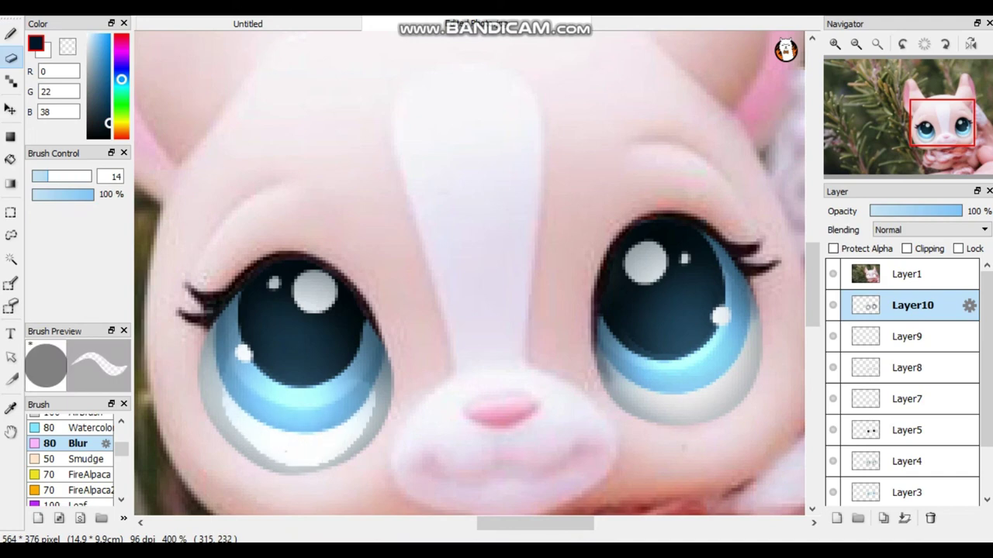
pyautogui.moveTo(224, 349)
pyautogui.mouseDown()
pyautogui.moveTo(233, 399)
pyautogui.moveTo(314, 470)
pyautogui.mouseUp()
pyautogui.moveTo(624, 369)
pyautogui.mouseDown()
pyautogui.moveTo(706, 421)
pyautogui.moveTo(754, 319)
pyautogui.mouseUp()
pyautogui.moveTo(624, 349)
pyautogui.mouseDown()
pyautogui.moveTo(619, 382)
pyautogui.moveTo(659, 423)
pyautogui.mouseUp()
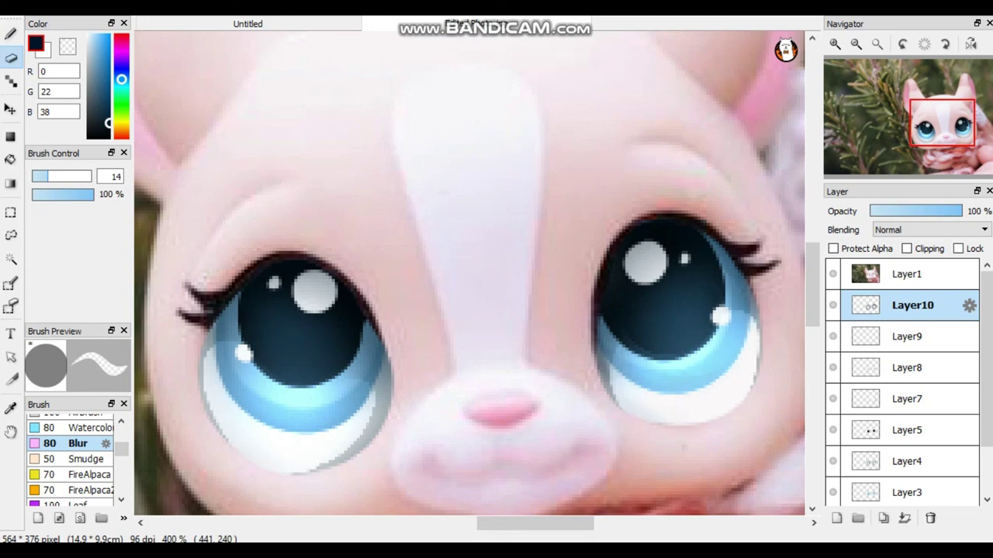
# Step: Blend the thin shading left along the rims of both eyes with the 80 px Blur brush
pyautogui.press('b')
pyautogui.moveTo(229, 396); pyautogui.dragTo(372, 407)
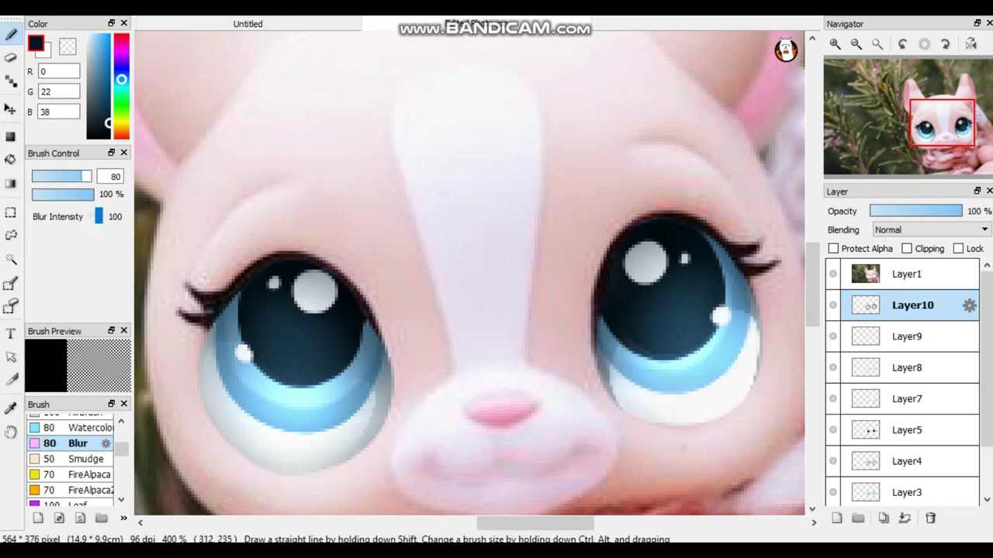
pyautogui.moveTo(754, 329); pyautogui.dragTo(620, 380)
# Step: Examine the shaded eyes within the whole photo and close up
pyautogui.click(877, 44)
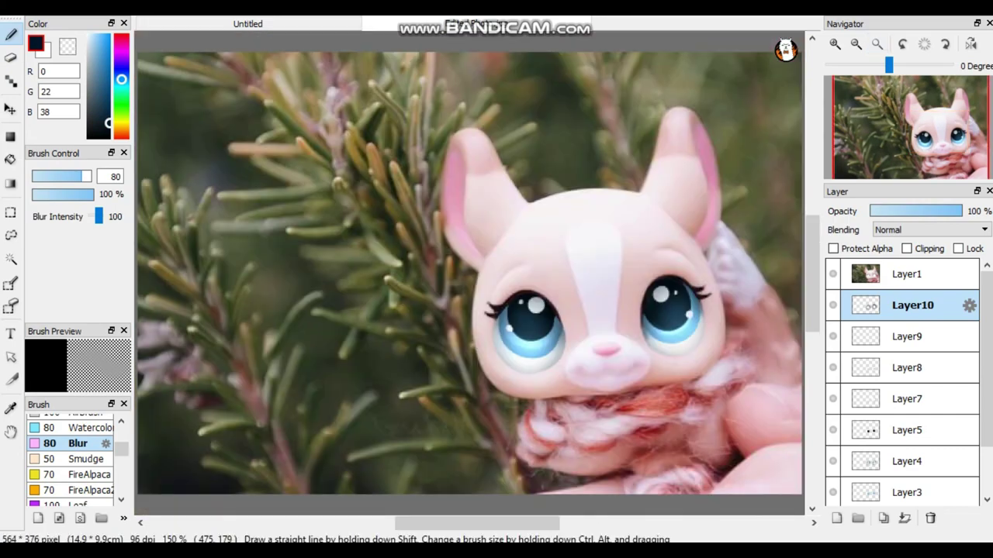
pyautogui.hotkey('ctrl', '+')
pyautogui.hotkey('ctrl', '+')
pyautogui.hotkey('ctrl', '+')
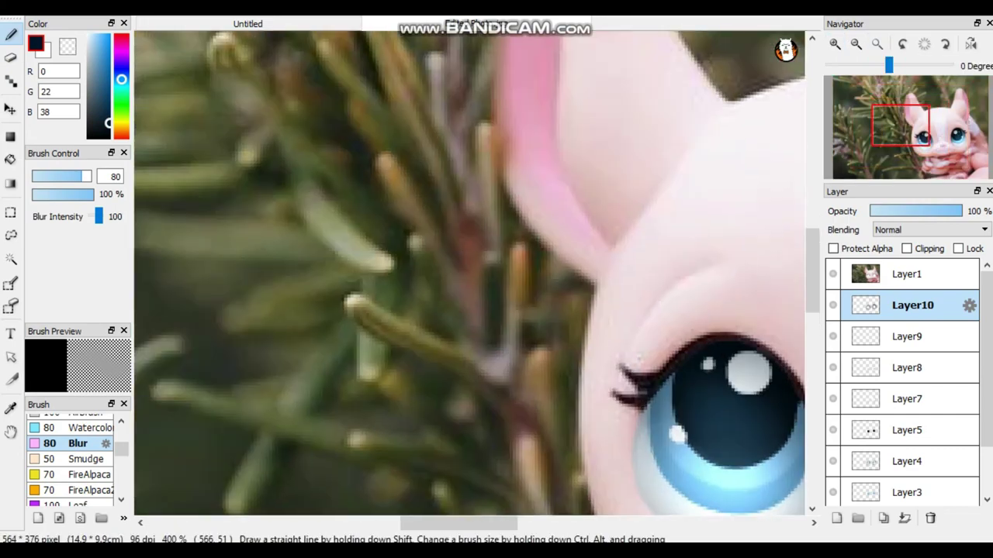
pyautogui.hotkey('ctrl', '-')
pyautogui.hotkey('ctrl', '-')
pyautogui.hotkey('ctrl', '-')
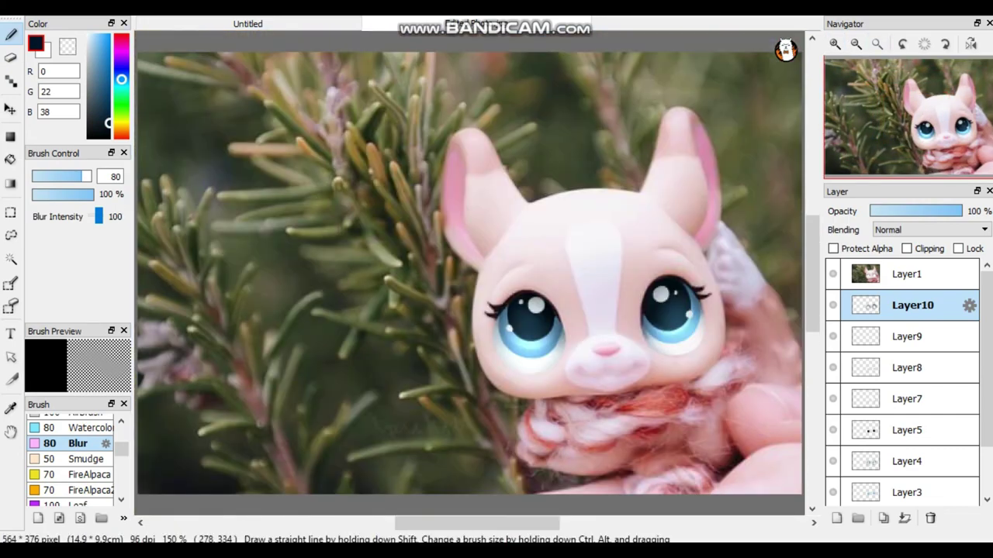